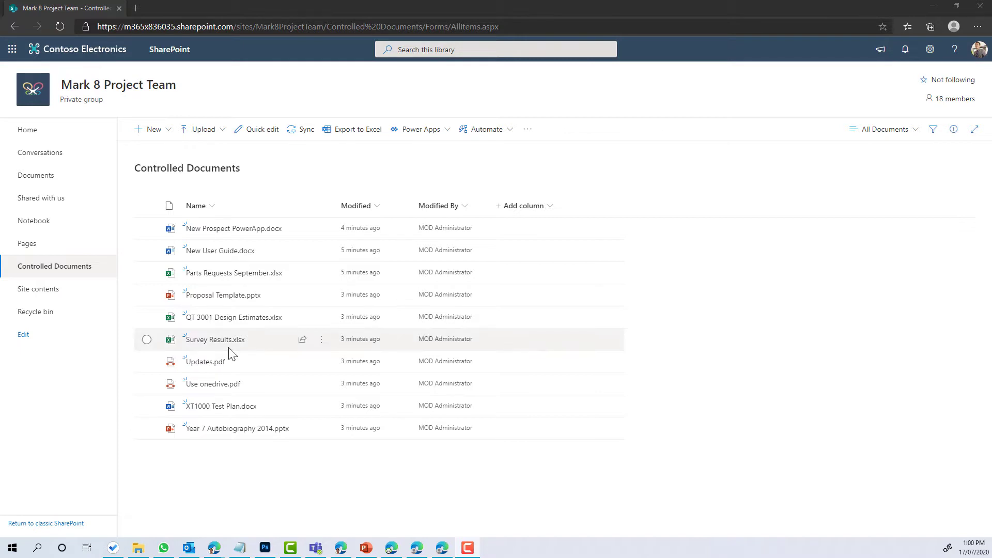
# Add a date and time column named "Document Review Date" to the Controlled Documents library.
pyautogui.click(527, 208)
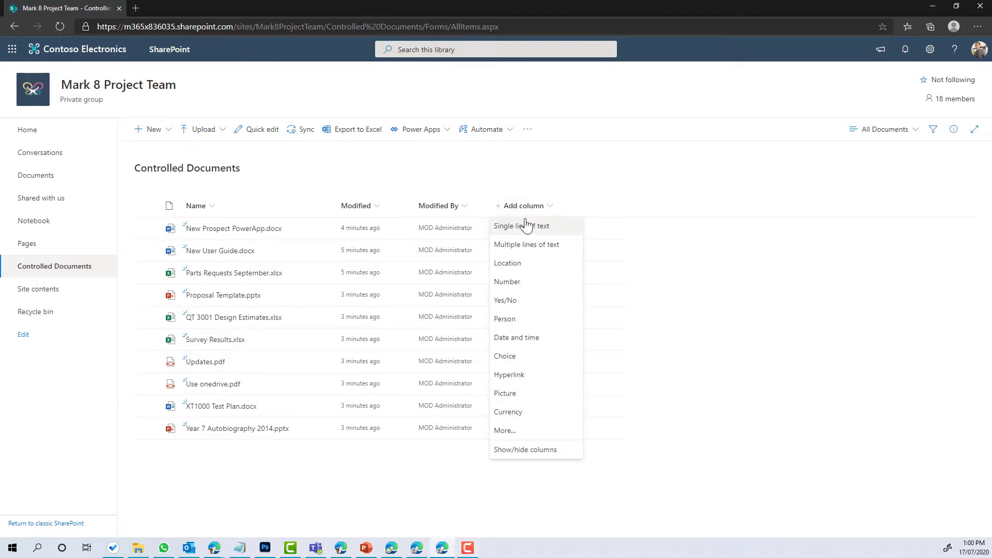
pyautogui.click(513, 341)
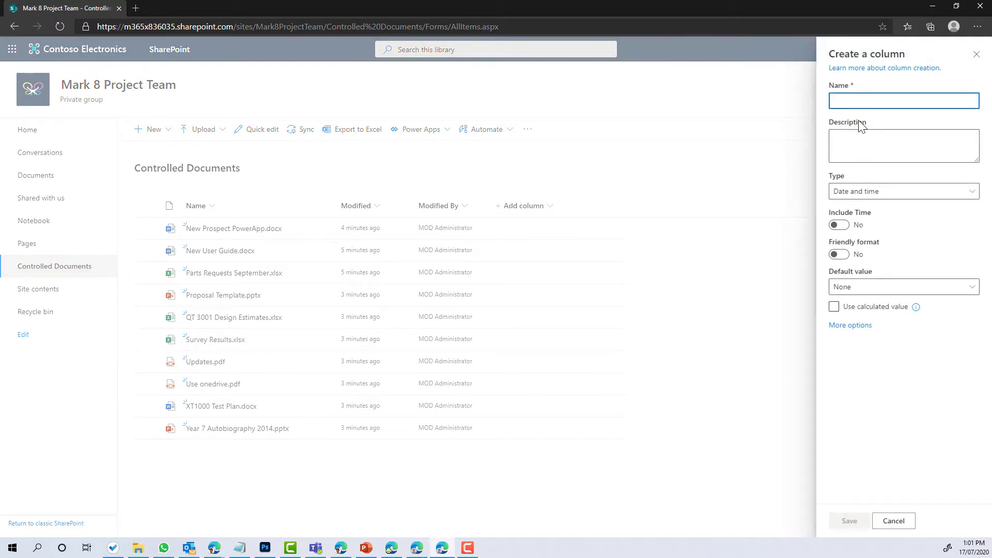
pyautogui.write('Documen')
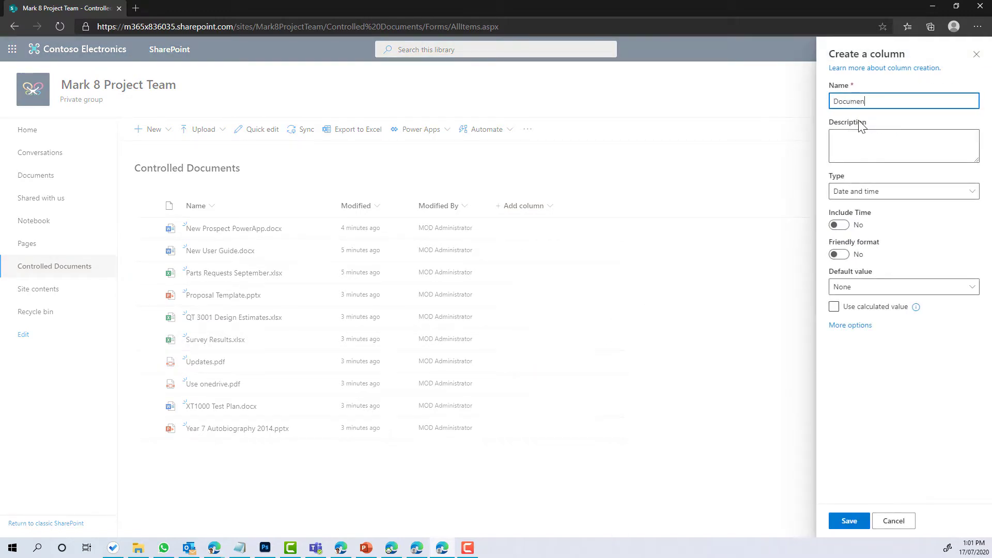
pyautogui.write('t Review Date')
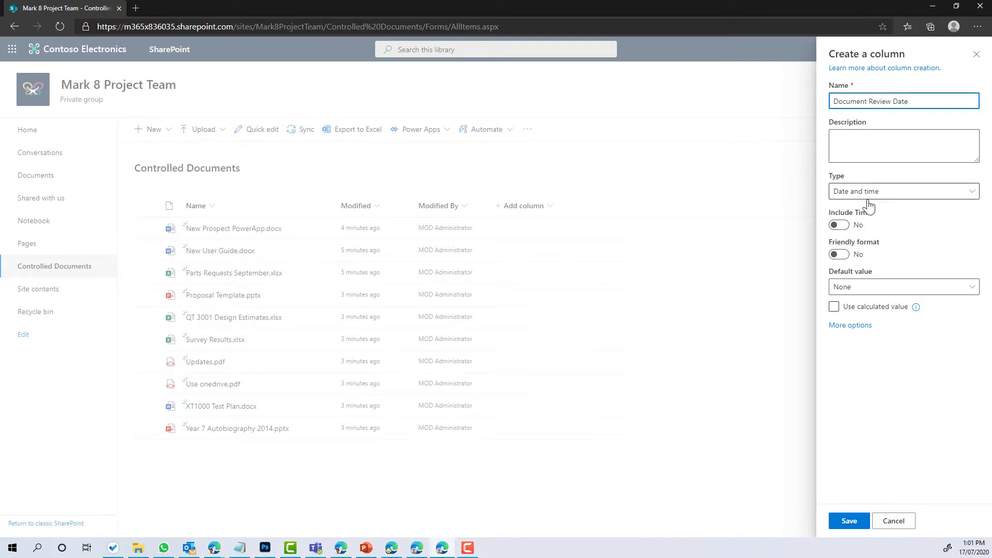
pyautogui.click(847, 522)
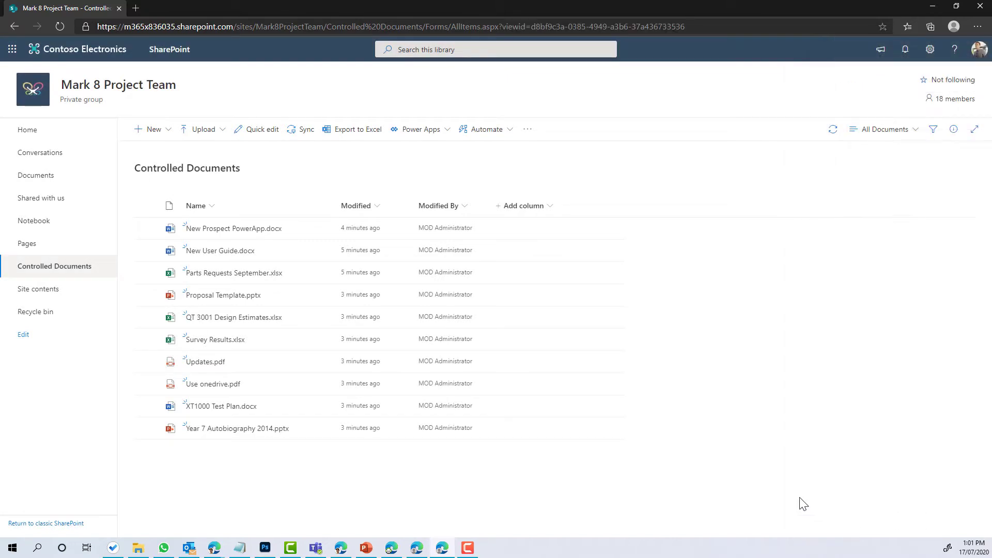
# Add a person column named "Document Owner" and widen the Document Review Date column to fit its full heading.
pyautogui.click(615, 206)
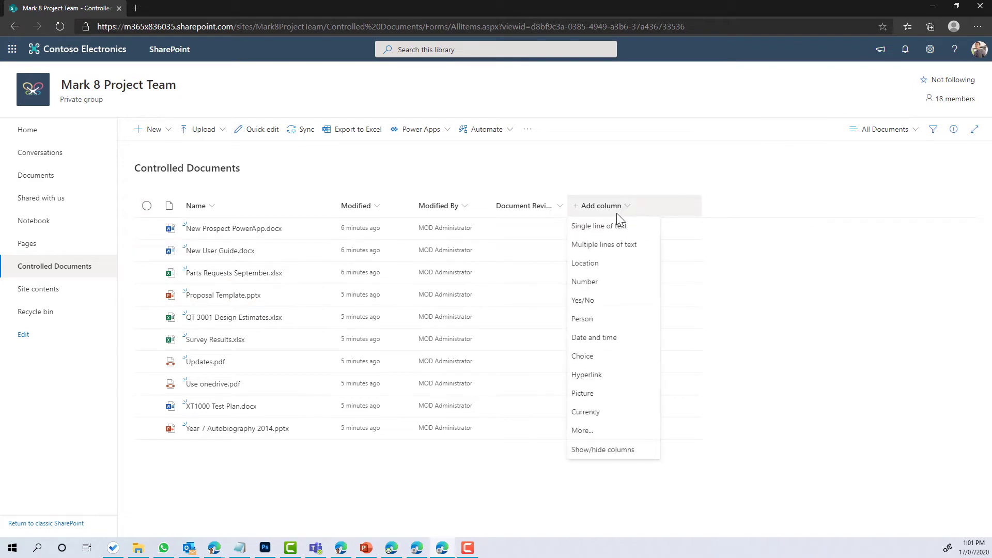
pyautogui.click(600, 319)
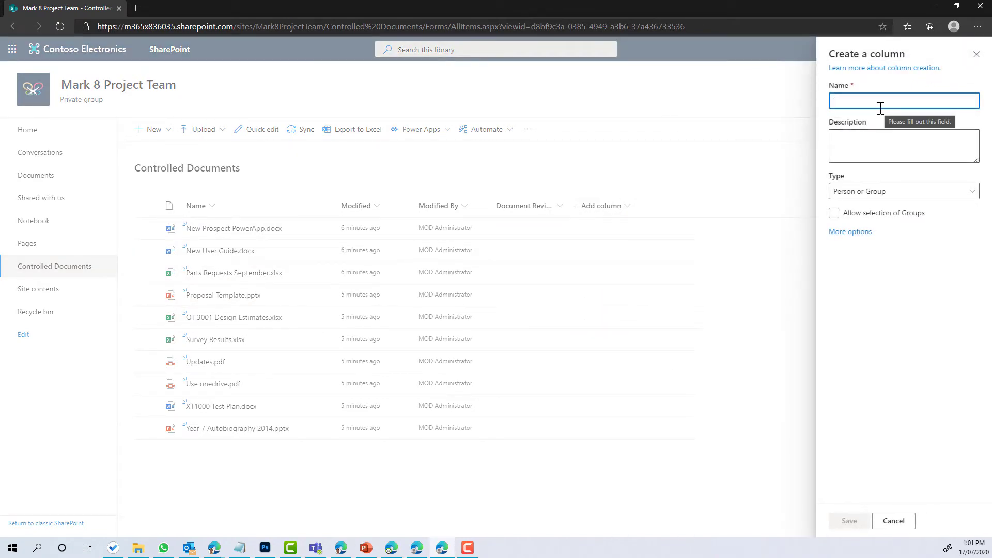
pyautogui.write('document')
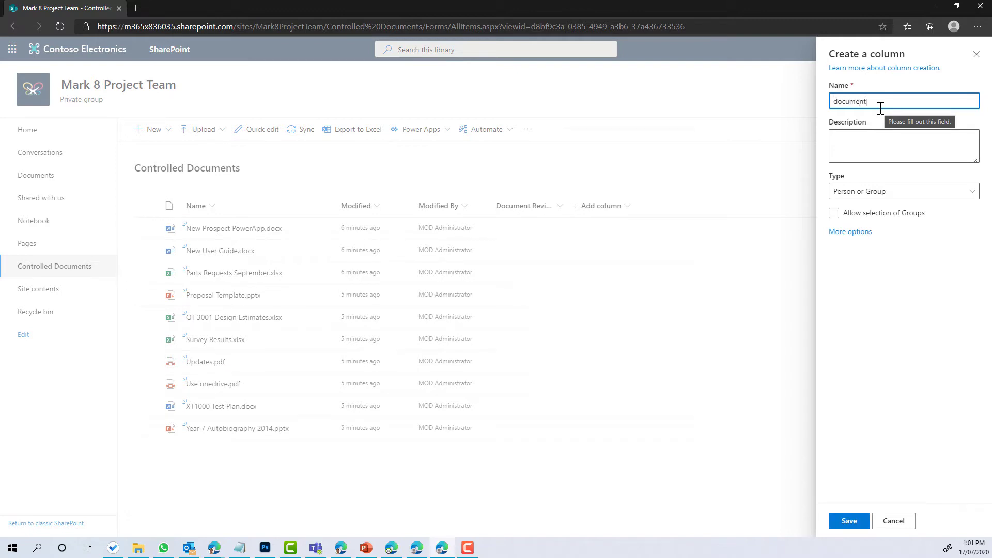
pyautogui.press('BackSpace')
pyautogui.press('BackSpace')
pyautogui.press('BackSpace')
pyautogui.press('BackSpace')
pyautogui.press('BackSpace')
pyautogui.press('BackSpace')
pyautogui.press('BackSpace')
pyautogui.press('BackSpace')
pyautogui.write('Doc')
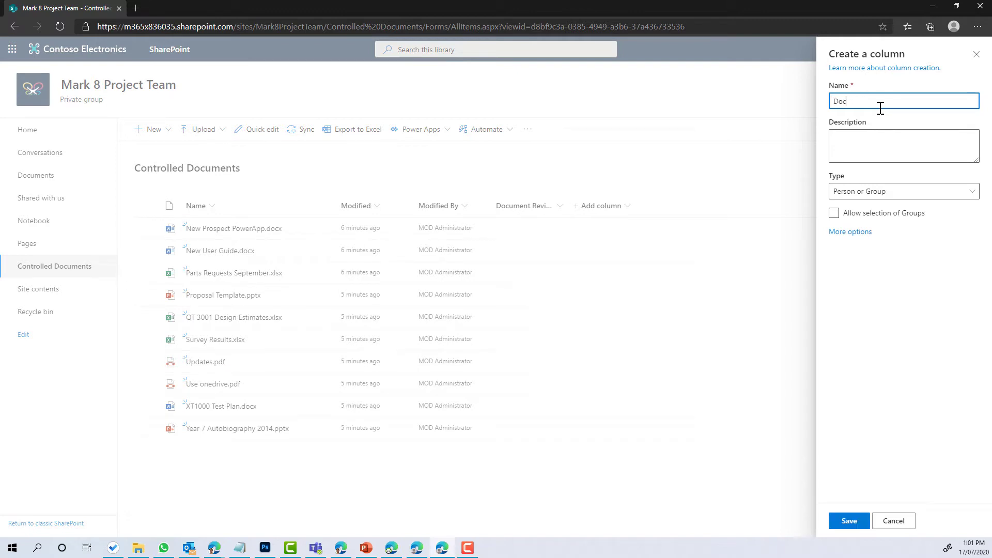
pyautogui.write('ument Owner')
pyautogui.click(855, 522)
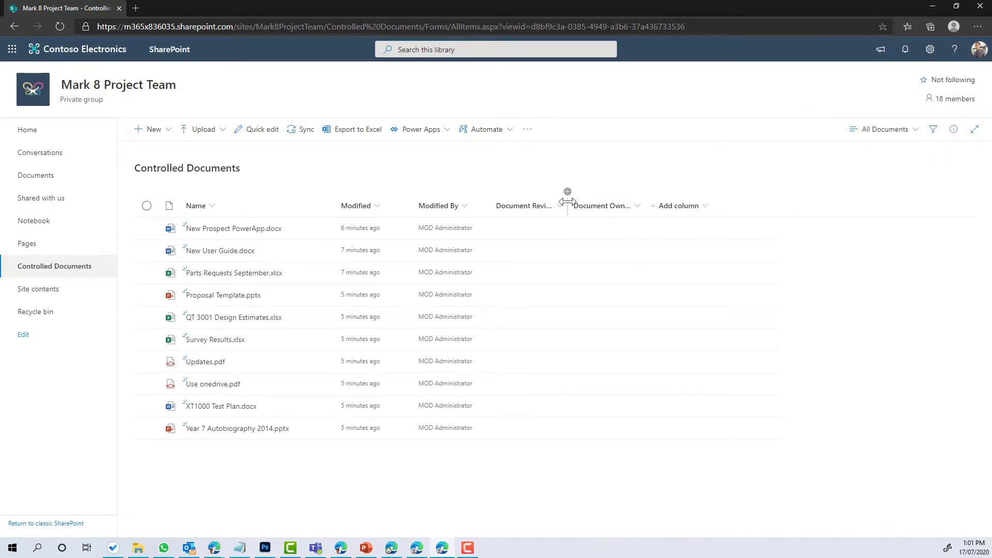
pyautogui.moveTo(567, 202); pyautogui.dragTo(618, 201)
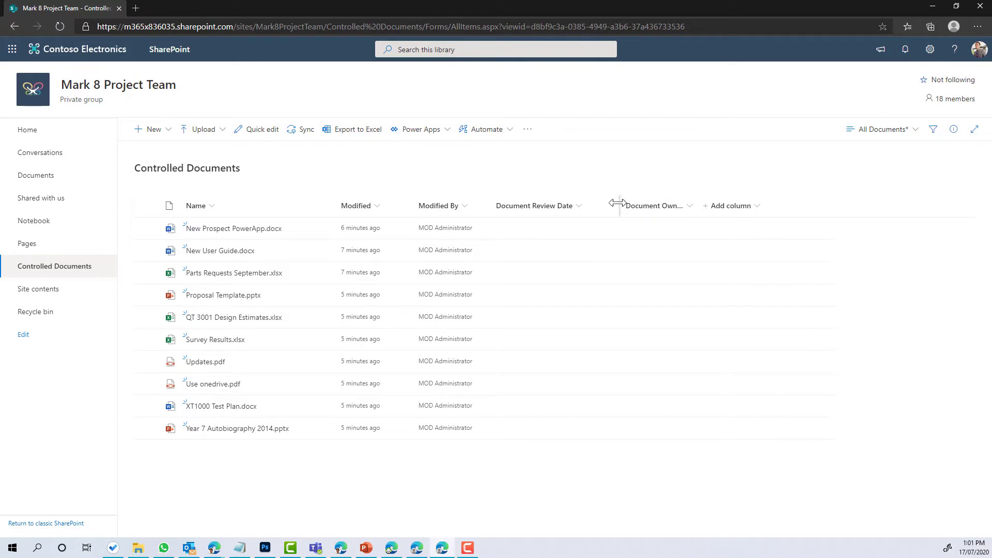
# Bulk edit the first four documents, New Prospect PowerApp.docx through Proposal Template.pptx, entering 7/30/2020 as their Document Review Date.
pyautogui.click(147, 228)
pyautogui.click(147, 250)
pyautogui.click(147, 273)
pyautogui.click(147, 295)
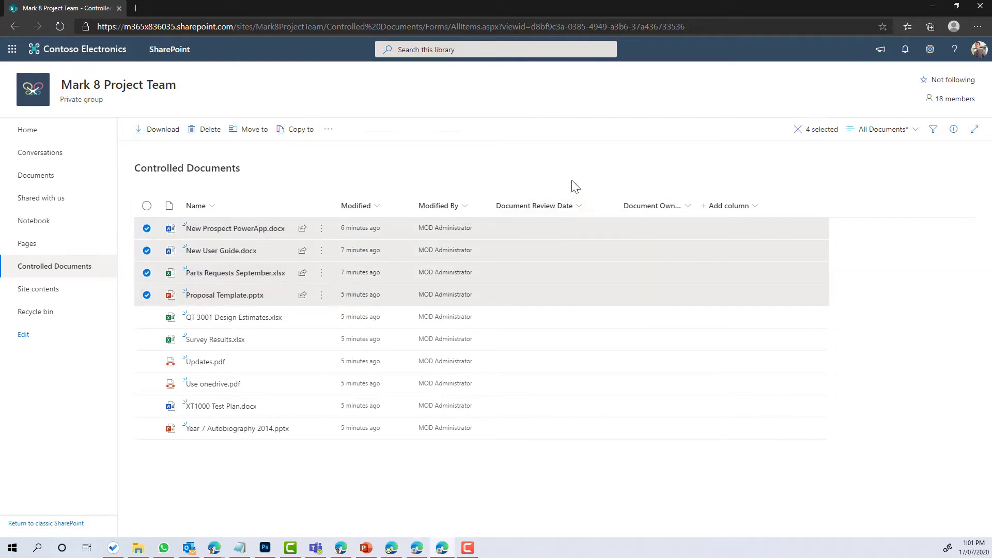
pyautogui.click(953, 130)
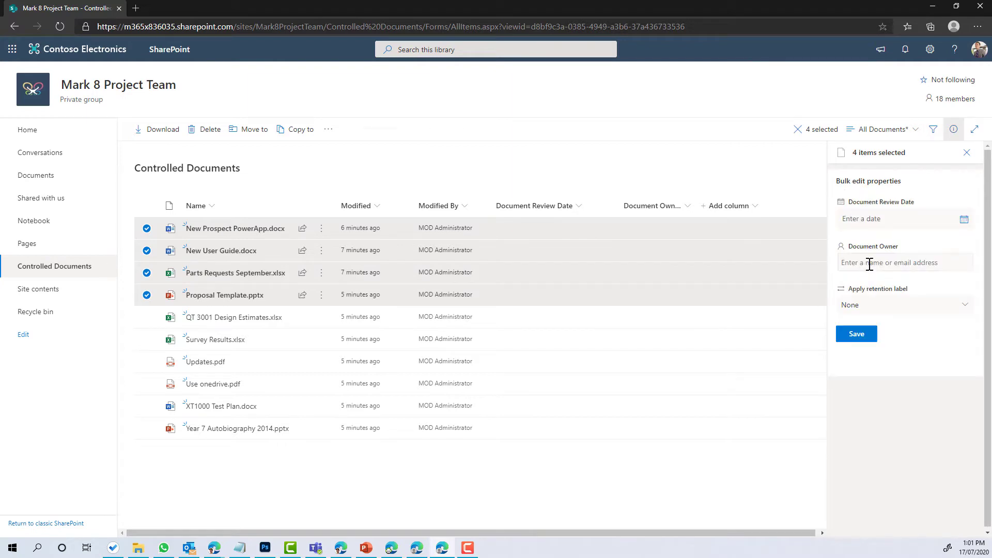
pyautogui.click(876, 219)
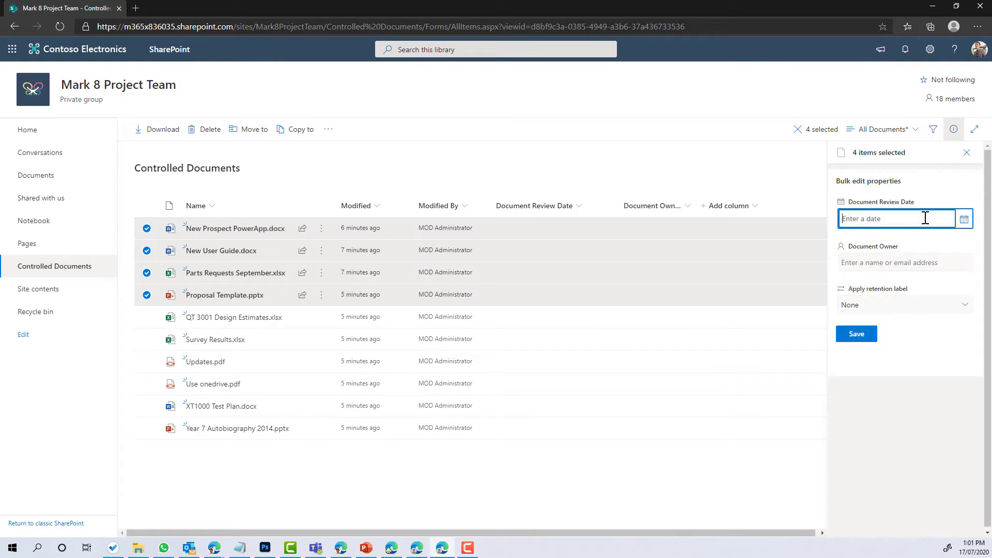
pyautogui.click(964, 218)
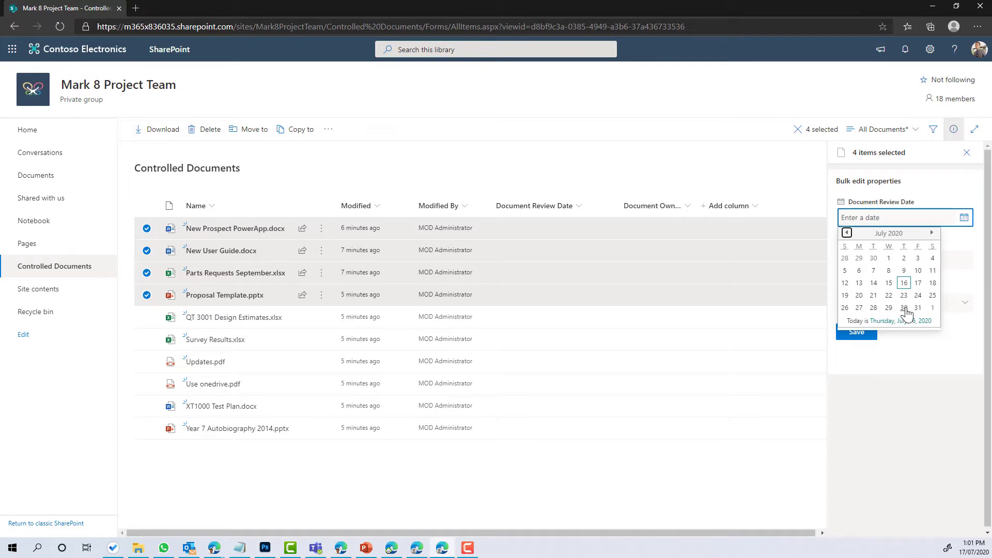
pyautogui.click(904, 309)
# Enter the owner's name as Document Owner for the four selected documents, save the bulk edit and close the details.
pyautogui.click(873, 261)
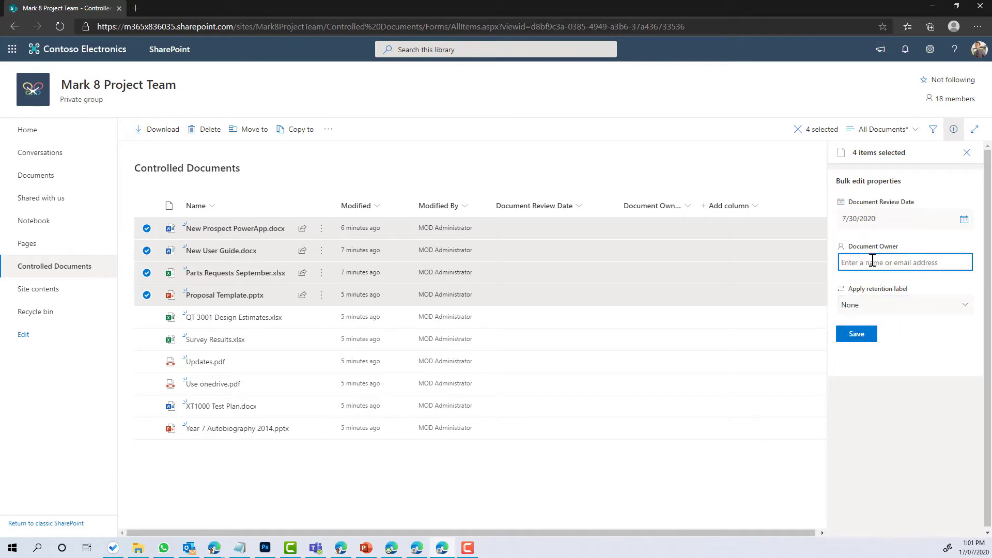
pyautogui.write('alex')
pyautogui.click(884, 279)
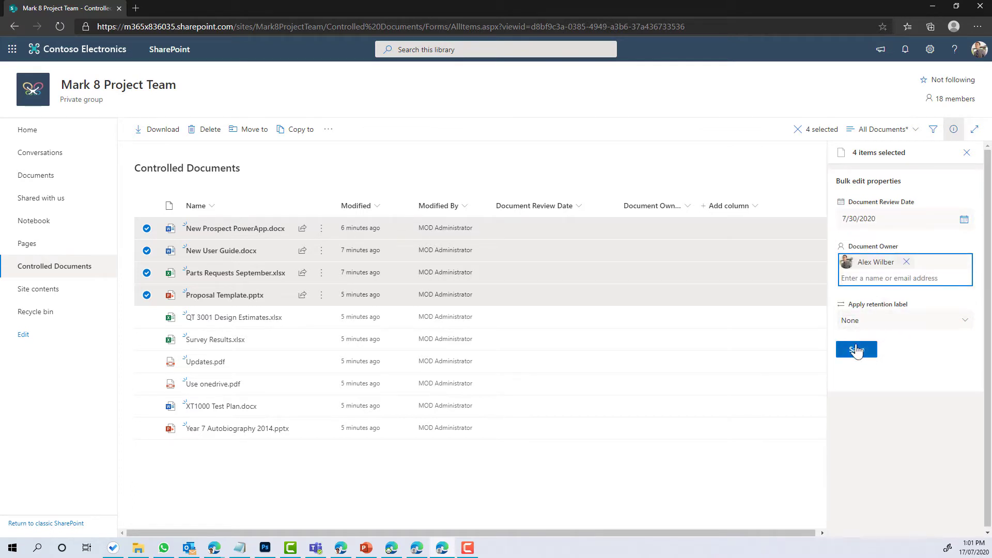
pyautogui.click(856, 350)
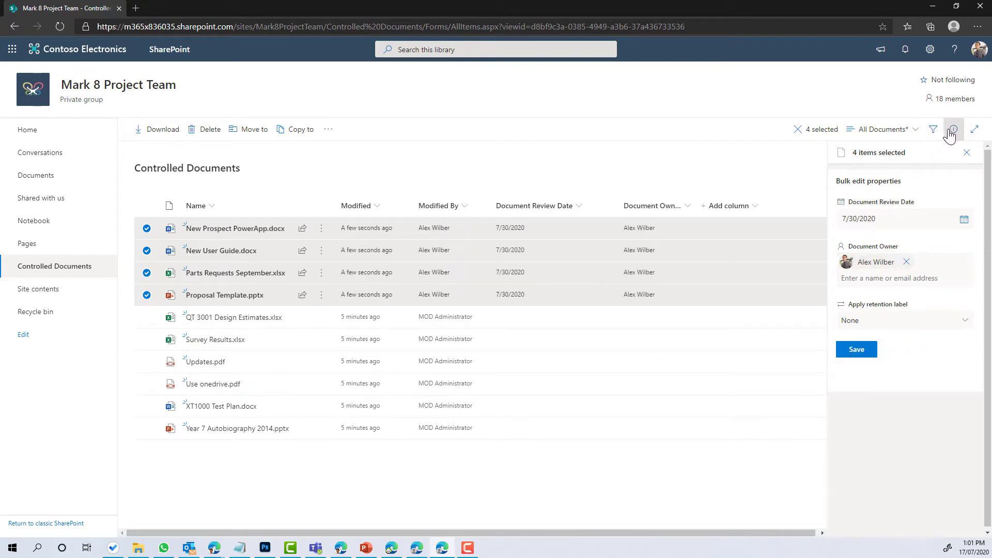
pyautogui.click(967, 152)
# Bulk edit only the remaining six documents, QT 3001 Design Estimates.xlsx through Year 7 Autobiography 2014.pptx, entering Document Review Date 7/26/2020.
pyautogui.click(147, 206)
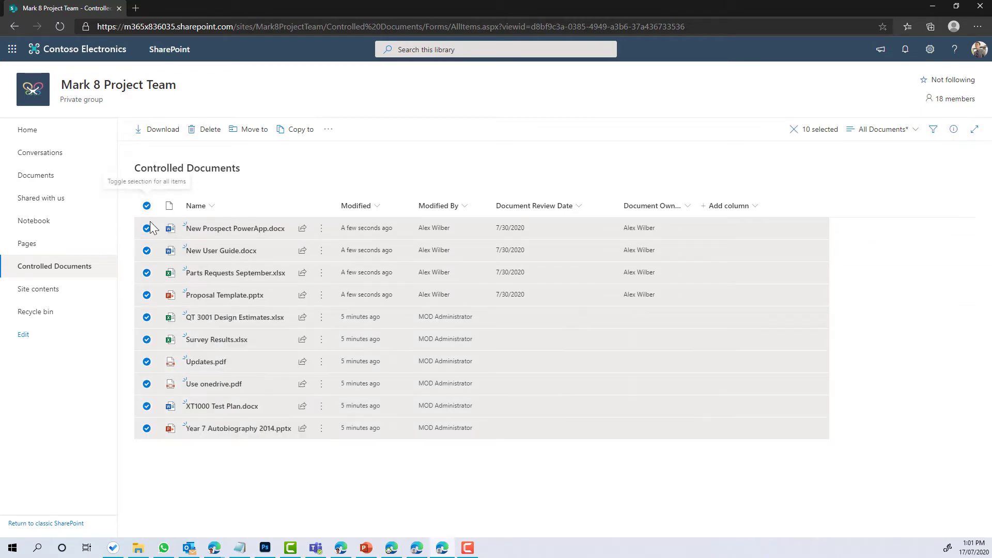
pyautogui.click(147, 206)
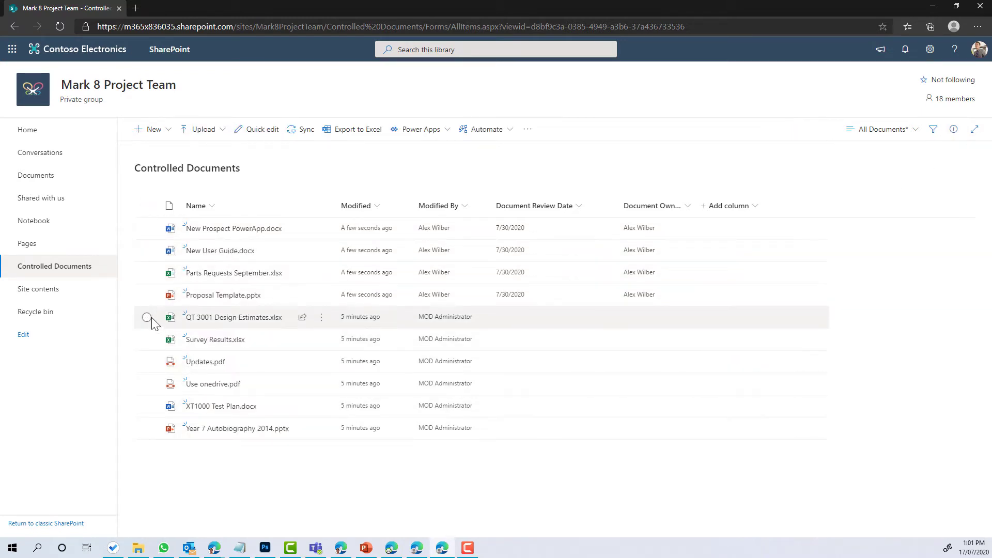
pyautogui.click(147, 317)
pyautogui.click(146, 339)
pyautogui.click(147, 361)
pyautogui.click(147, 384)
pyautogui.click(147, 406)
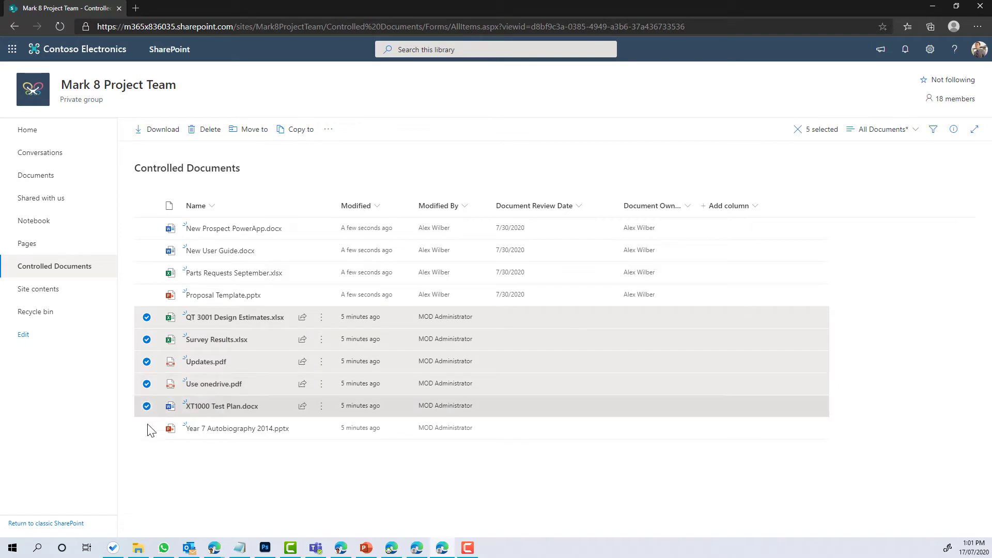
pyautogui.click(147, 428)
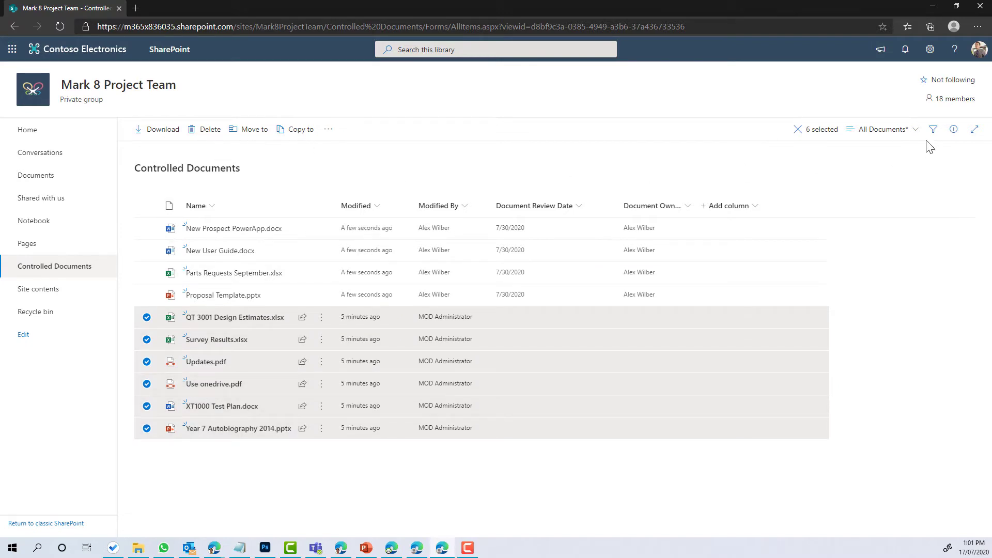
pyautogui.click(953, 129)
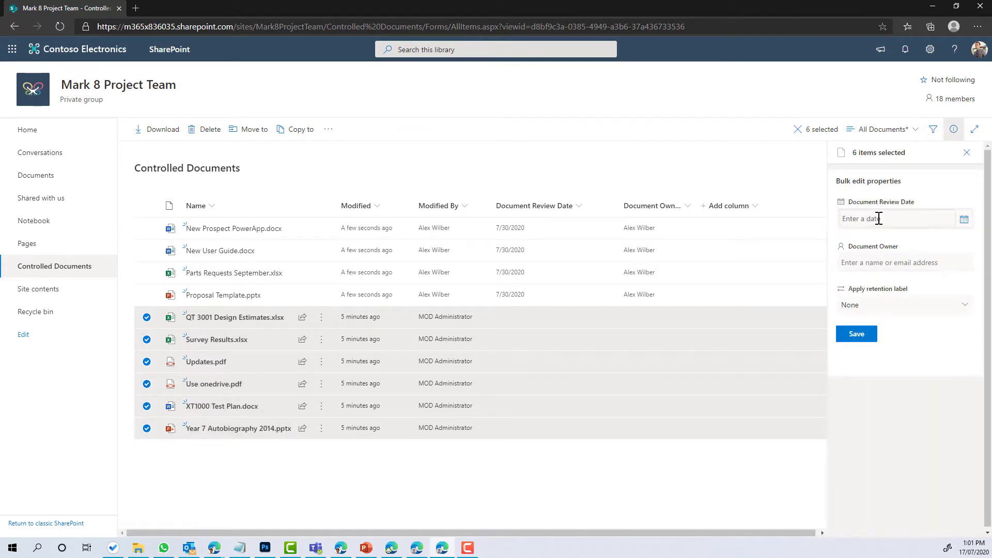
pyautogui.click(964, 219)
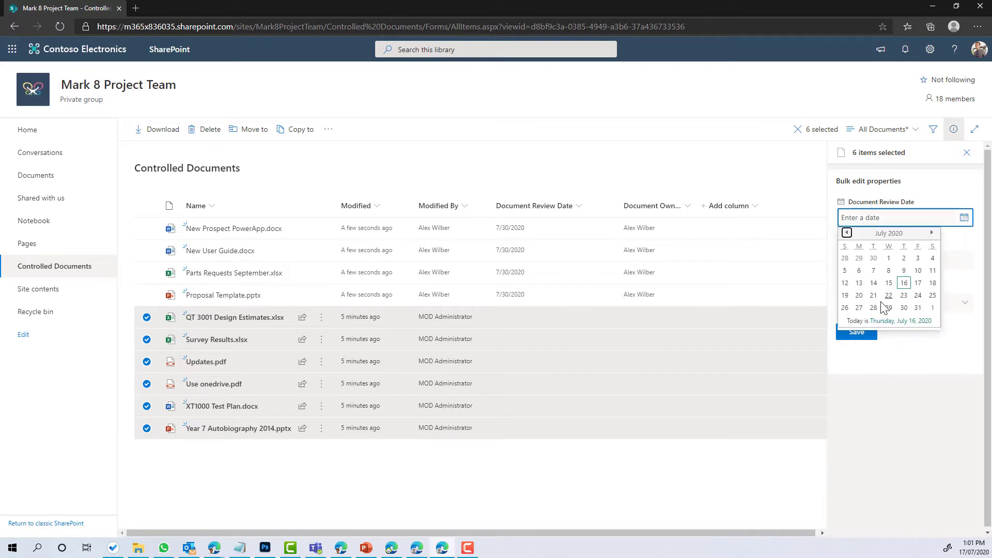
pyautogui.click(846, 309)
# Assign a different person as Document Owner of the six selected documents, save the bulk edit and clear the selection.
pyautogui.click(879, 261)
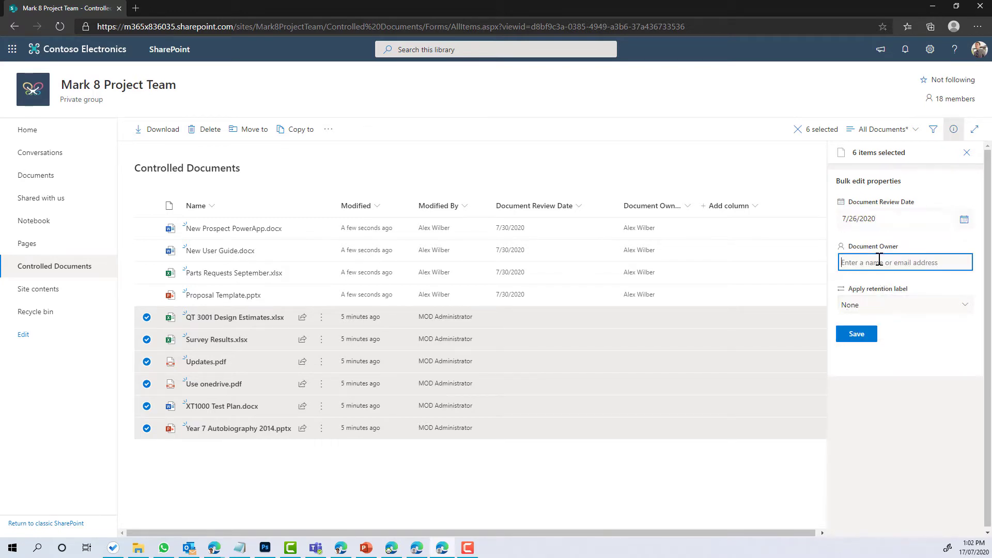
pyautogui.write('megan')
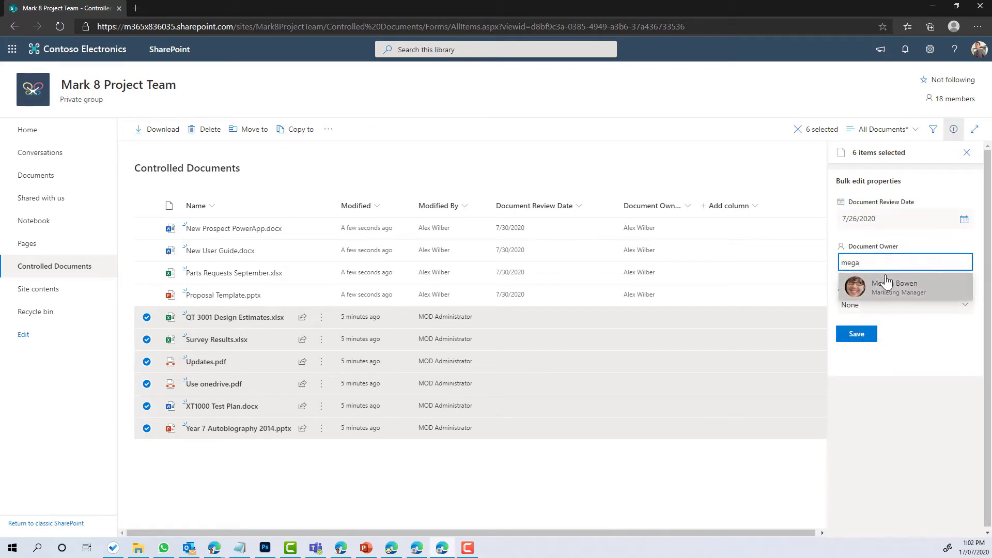
pyautogui.click(881, 283)
pyautogui.click(864, 344)
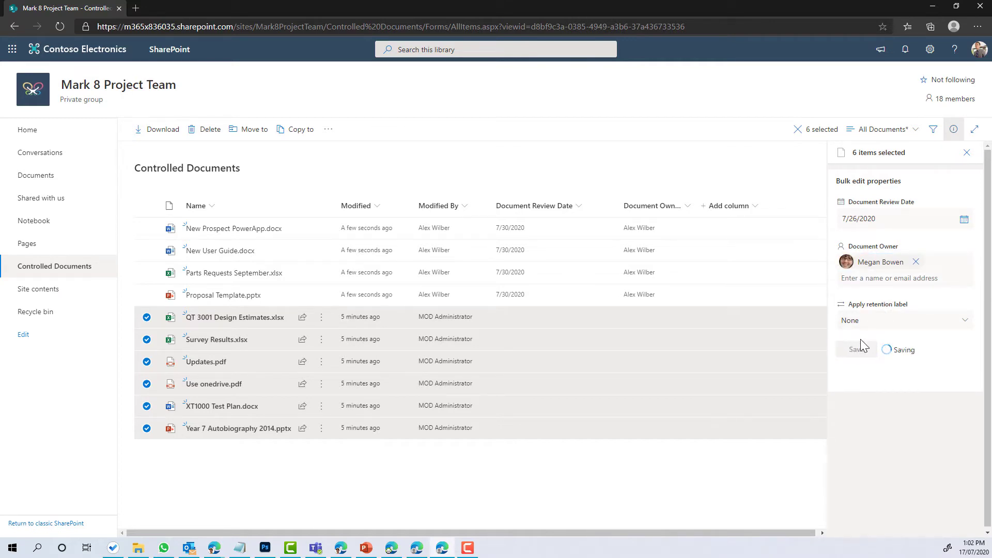
pyautogui.click(966, 153)
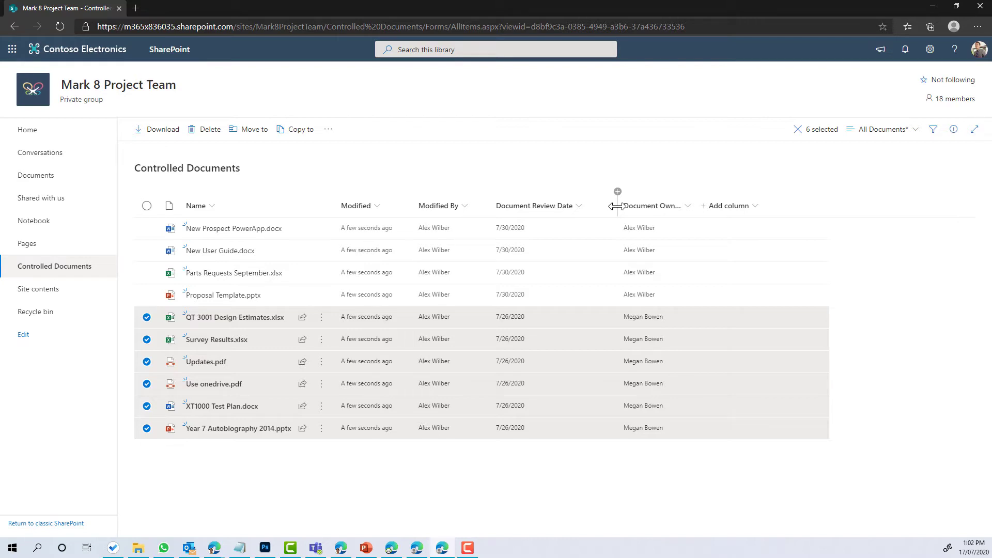
pyautogui.click(529, 150)
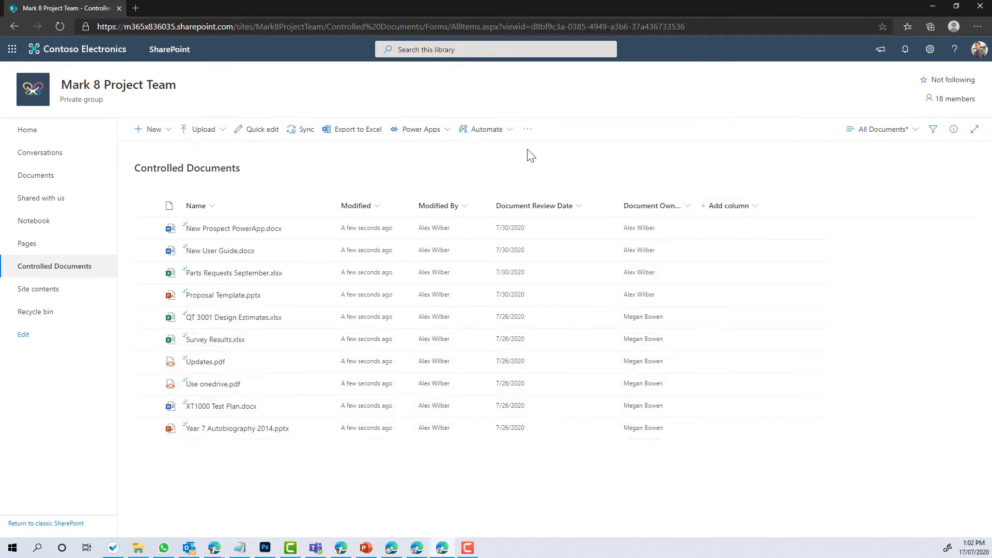
# Start a reminder flow on the Document Review Date column and continue past its app sign-in check.
pyautogui.moveTo(214, 236)
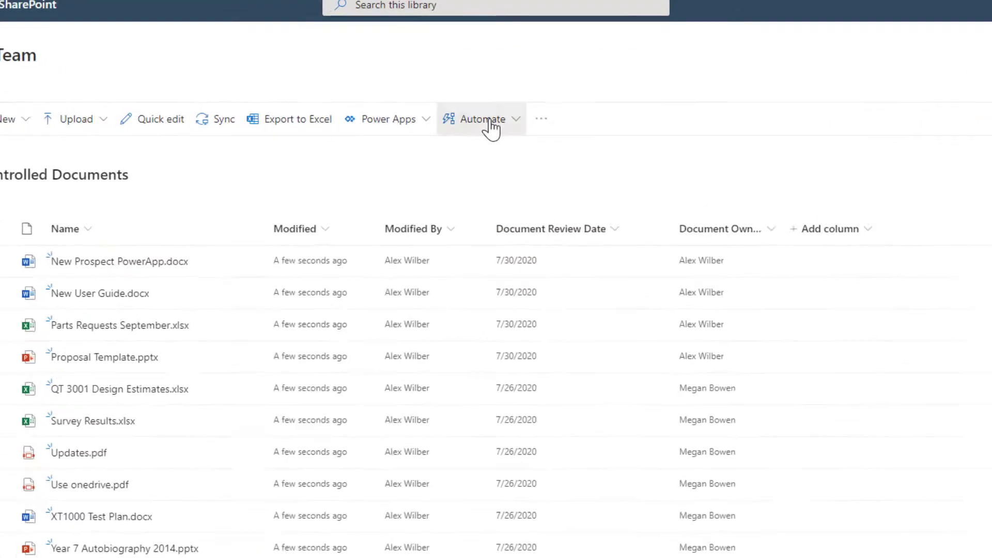
pyautogui.click(491, 124)
pyautogui.click(636, 91)
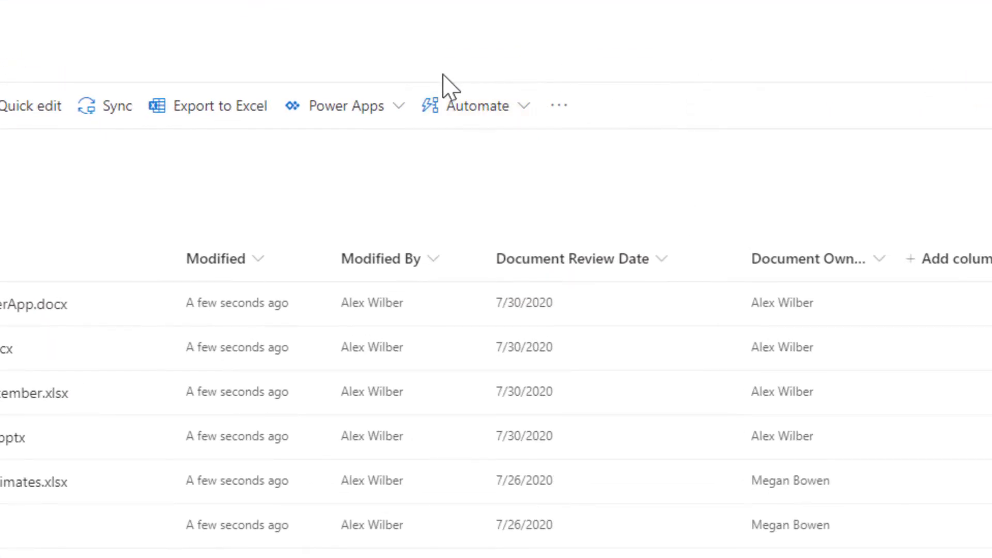
pyautogui.click(514, 111)
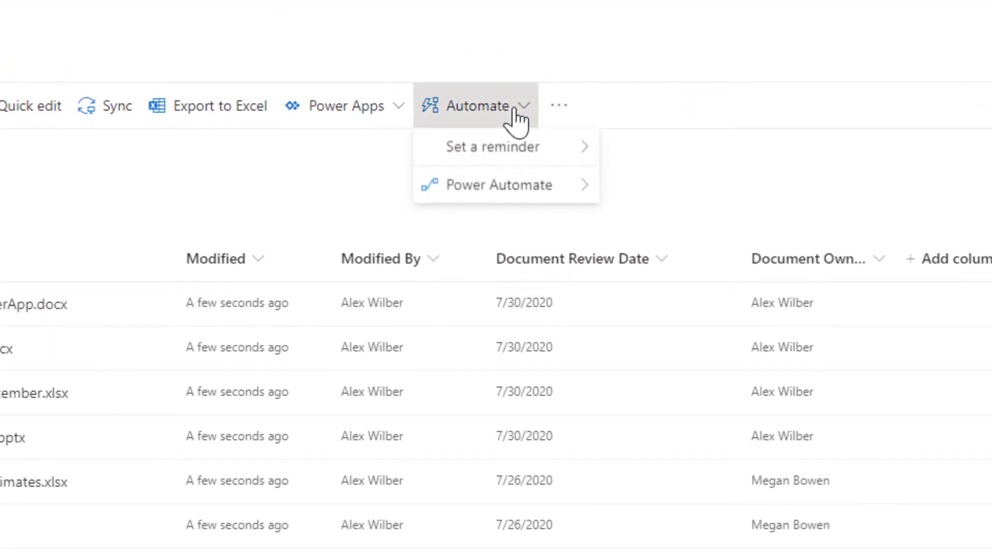
pyautogui.moveTo(506, 150)
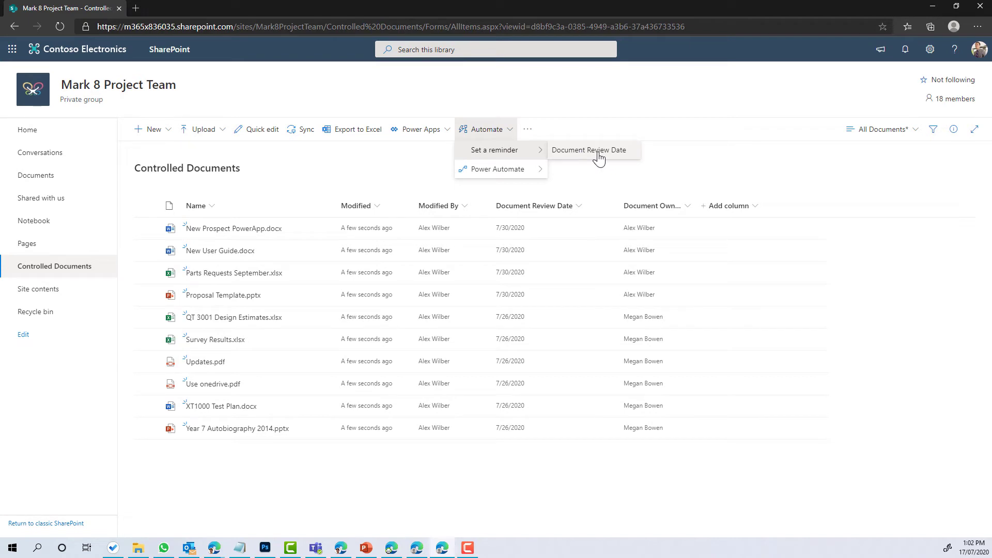
pyautogui.click(597, 154)
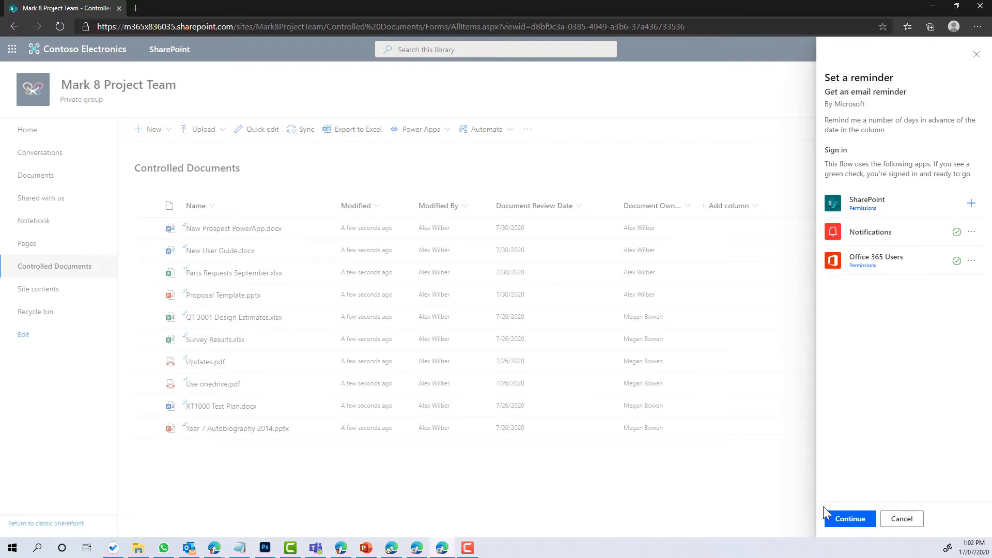
pyautogui.click(845, 521)
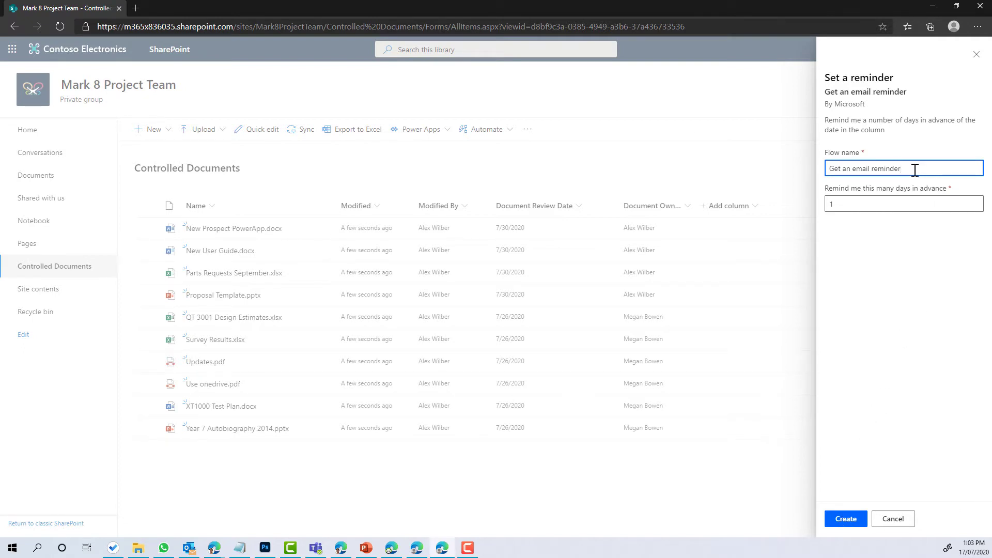
# Name the flow "Get an email reminder for COntrolled Doc", set the reminder to 14 days in advance and create it.
pyautogui.write('COntrolled Doc')
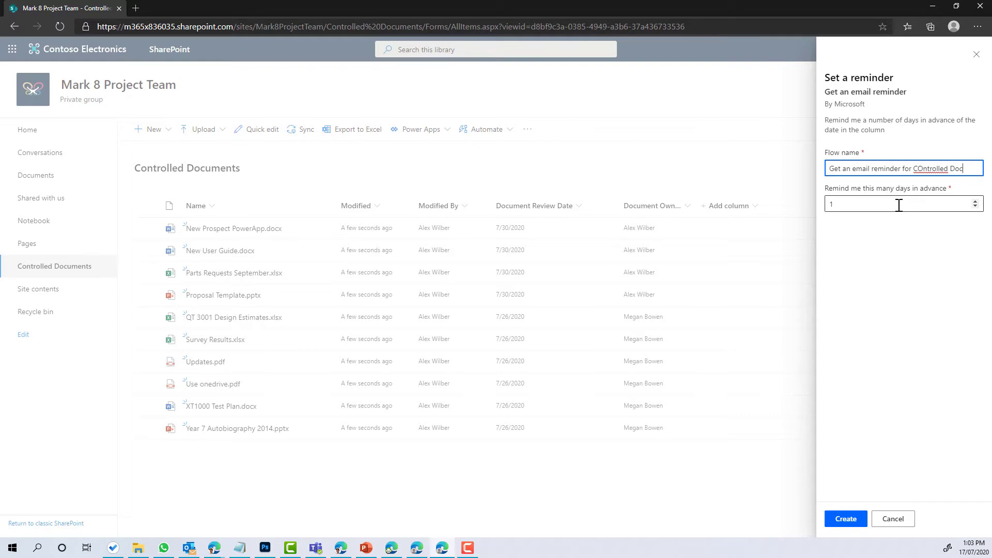
pyautogui.click(838, 205)
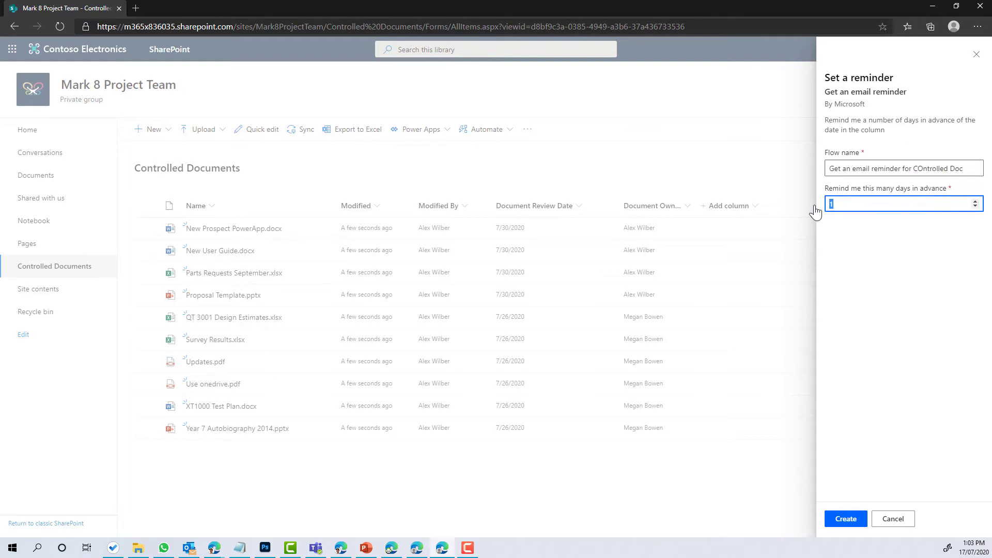
pyautogui.write('14')
pyautogui.click(844, 521)
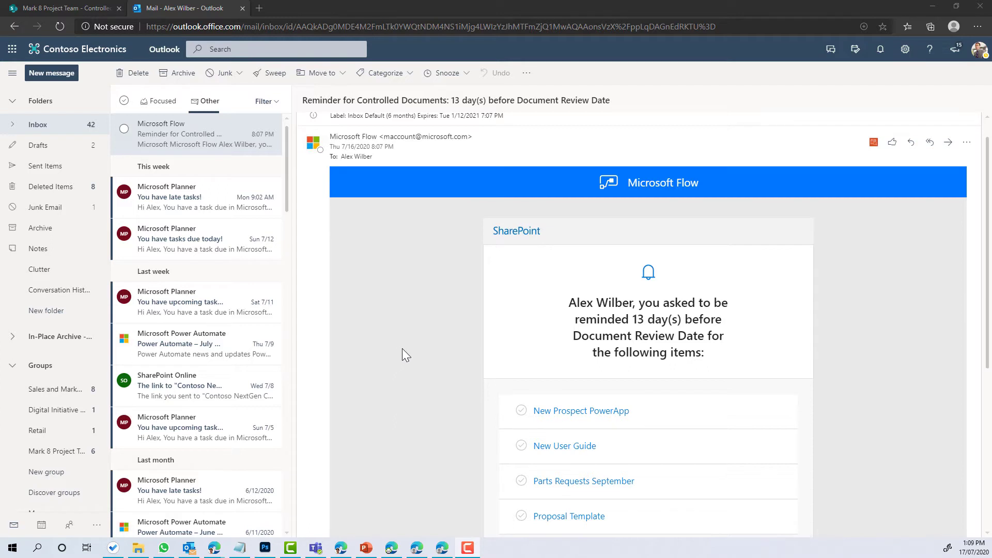
# In Outlook, examine the Controlled Documents reminder email, including its days-in-advance wording and the listed documents.
pyautogui.scroll(-1, 408, 350)
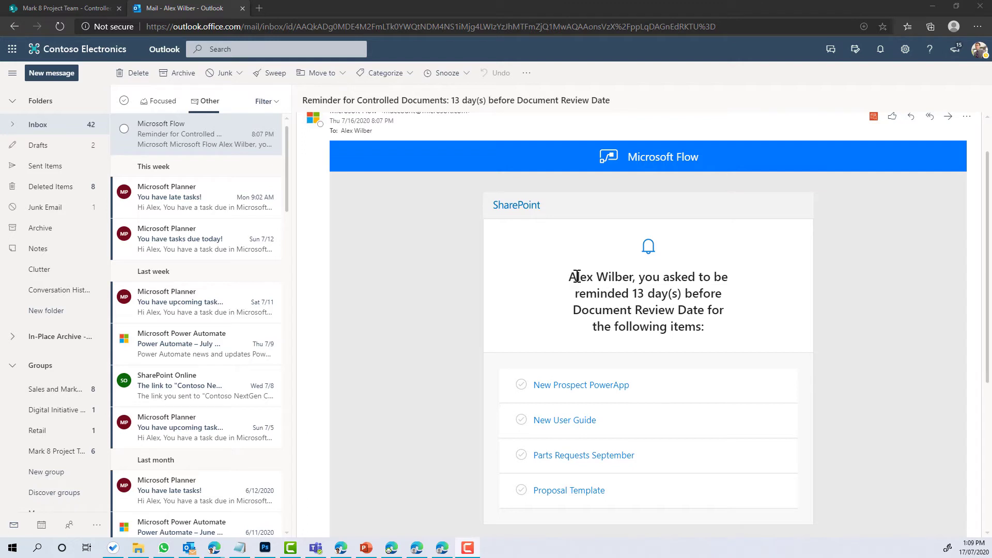
pyautogui.scroll(-2, 577, 279)
pyautogui.scroll(3, 579, 279)
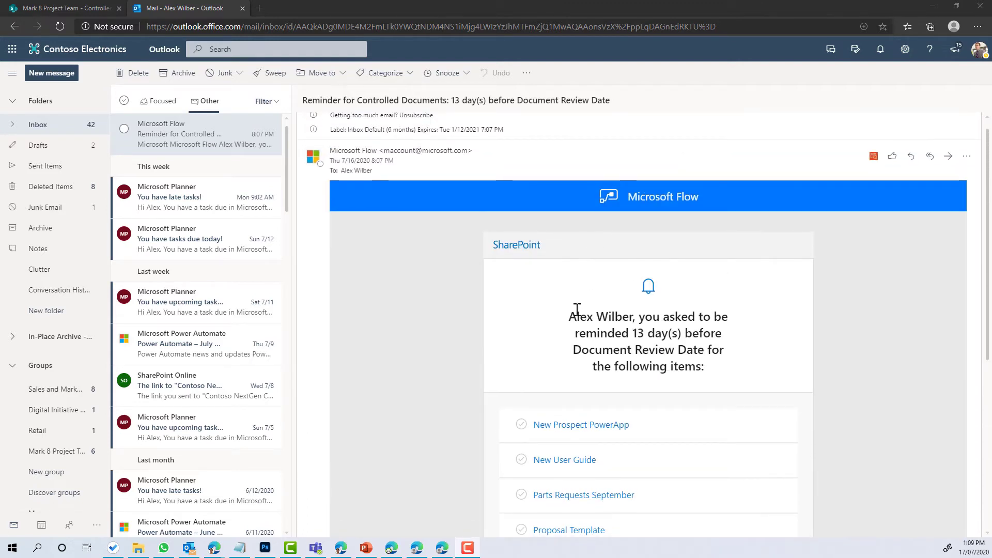
pyautogui.scroll(-2, 593, 331)
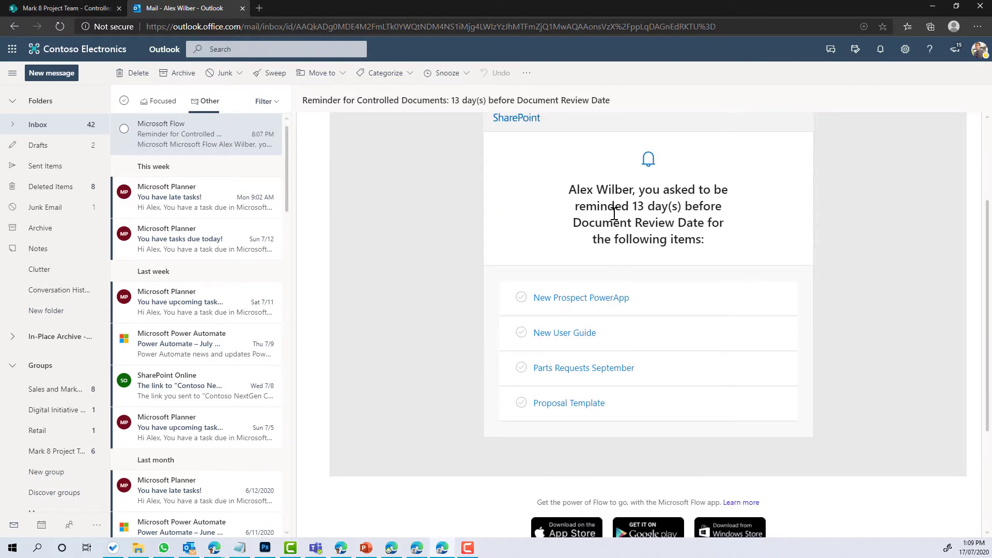
pyautogui.moveTo(631, 207); pyautogui.dragTo(682, 206)
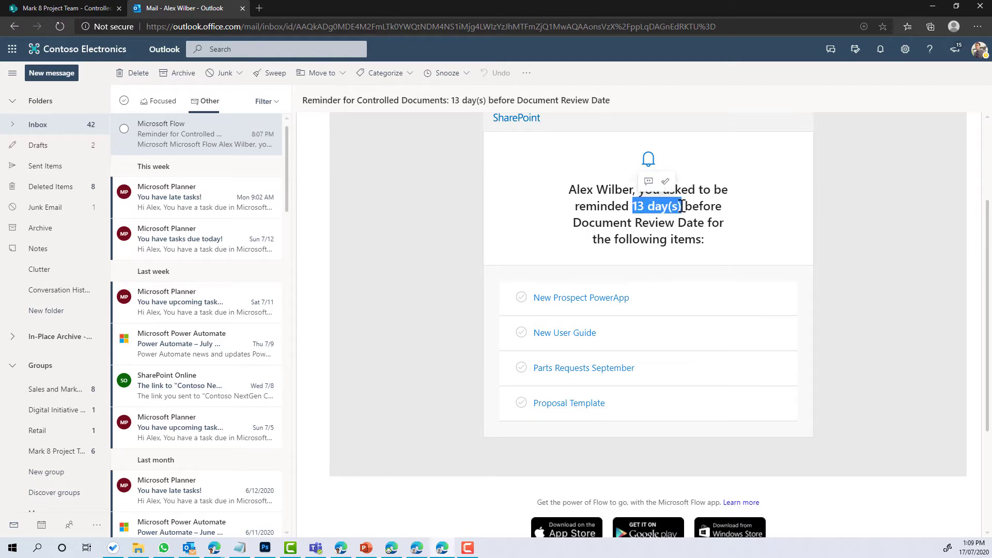
pyautogui.click(679, 232)
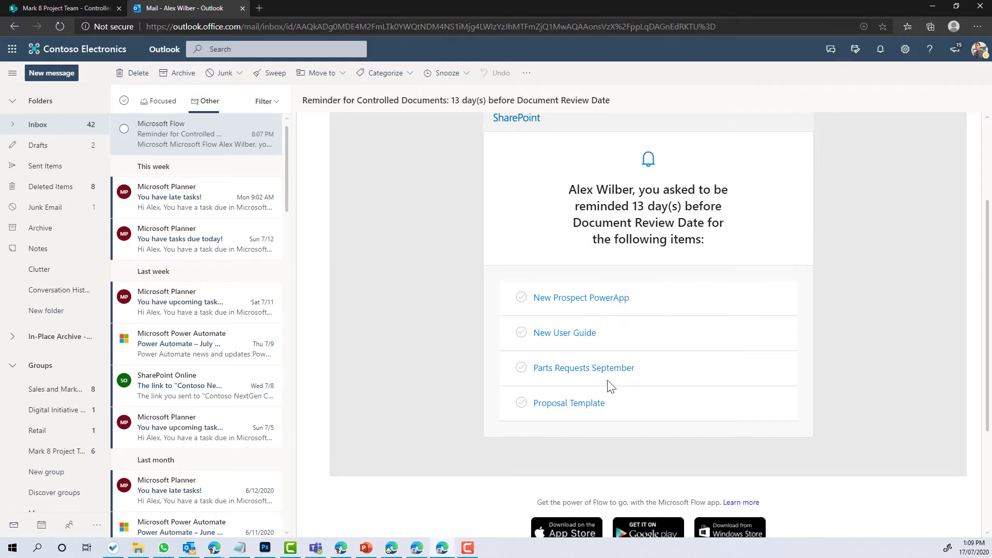
# Switch back to the SharePoint library and select the four documents from New Prospect PowerApp.docx through Proposal Template.pptx for comparison.
pyautogui.click(60, 11)
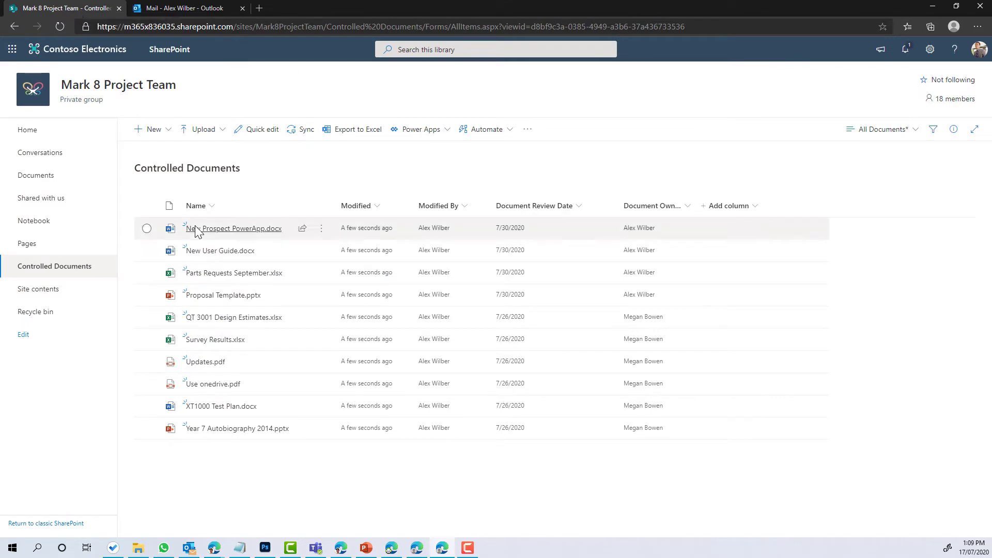
pyautogui.click(146, 228)
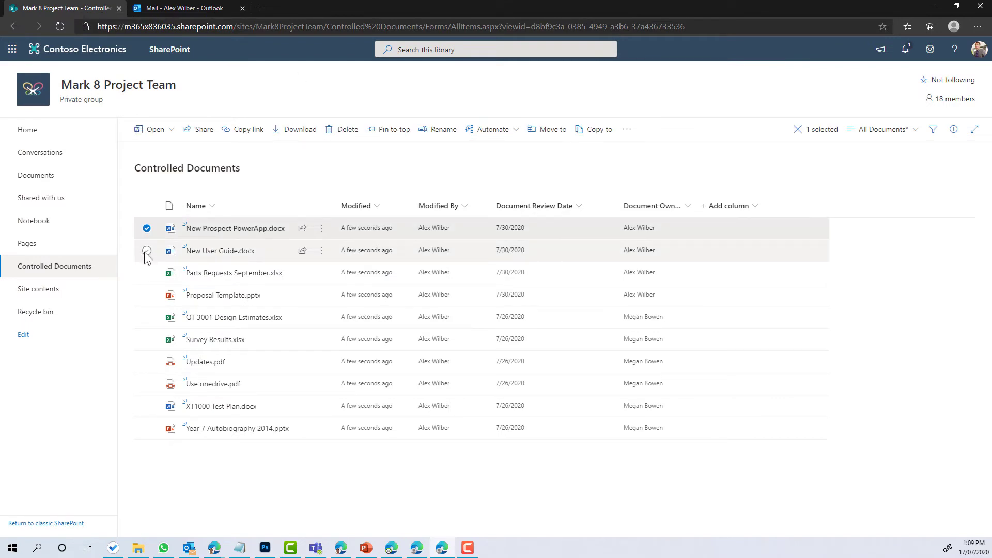
pyautogui.click(147, 250)
pyautogui.click(146, 272)
pyautogui.click(146, 294)
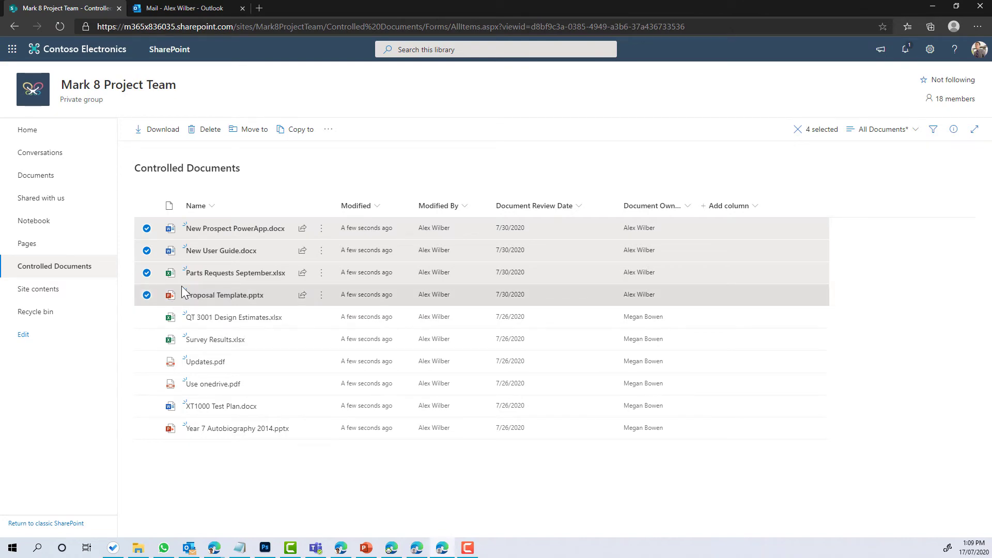
# Open the New Prospect PowerApp document through its link in the Outlook reminder email, and return to the email.
pyautogui.click(191, 6)
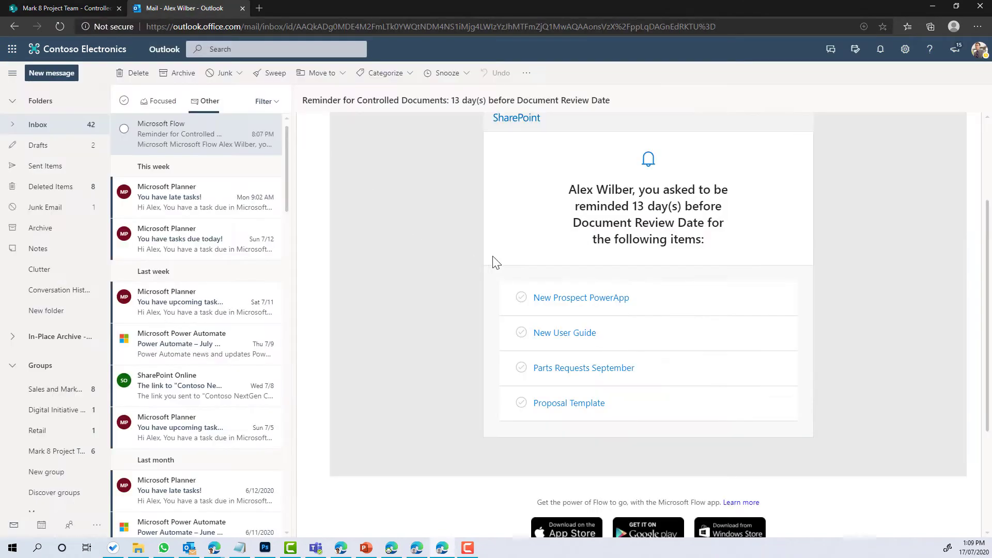
pyautogui.rightClick(577, 305)
pyautogui.click(551, 300)
pyautogui.click(550, 298)
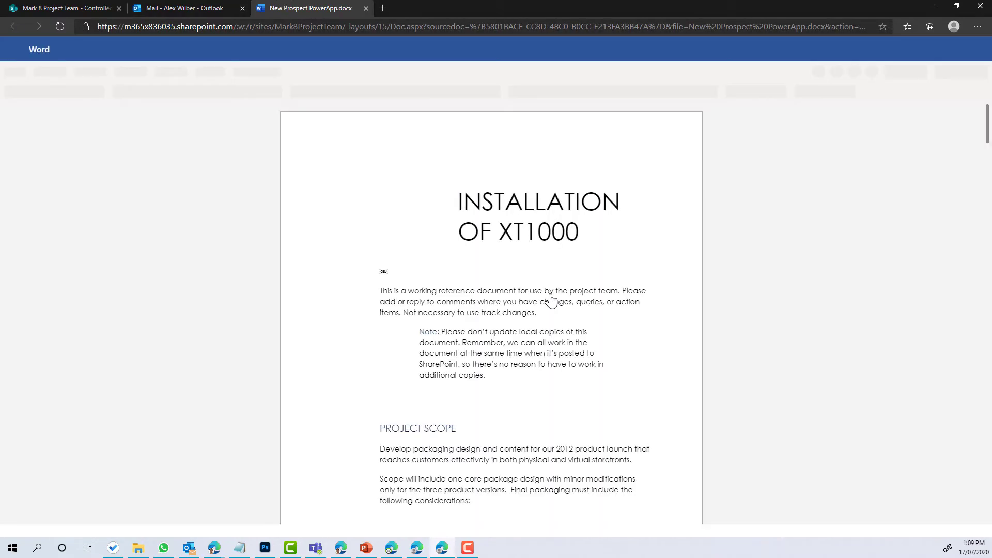
pyautogui.click(194, 8)
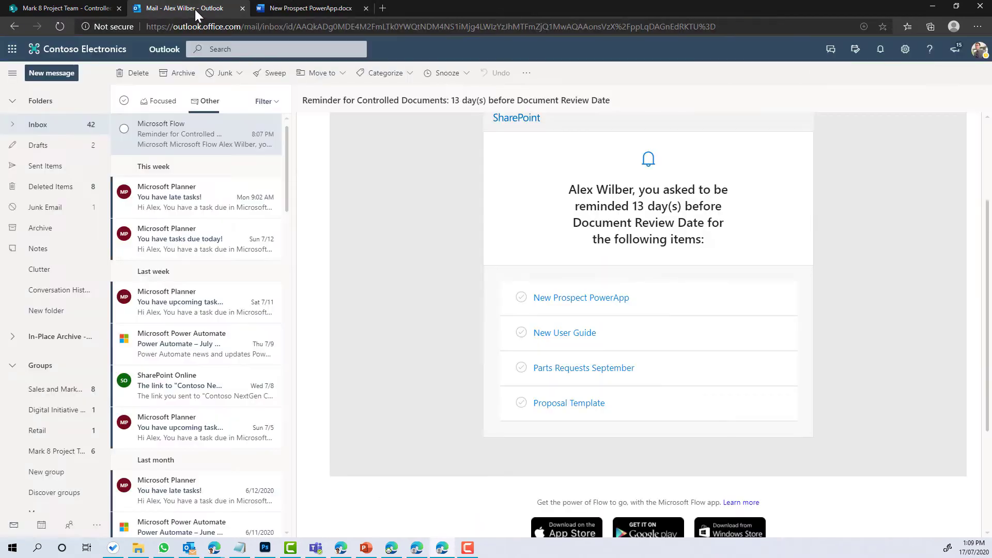
# Recheck the top of the reminder email, return to the Controlled Documents library and clear the document selection.
pyautogui.scroll(3, 442, 252)
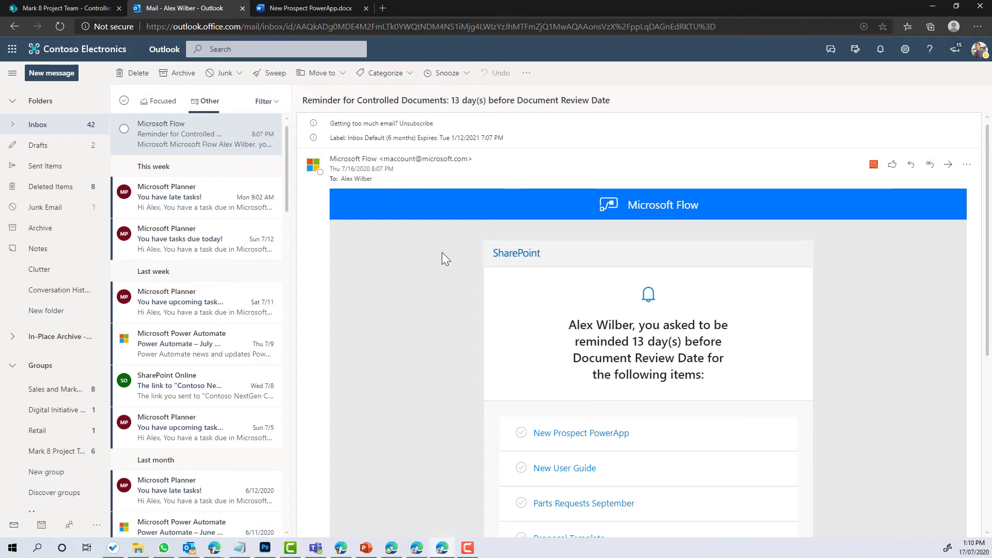
pyautogui.click(78, 9)
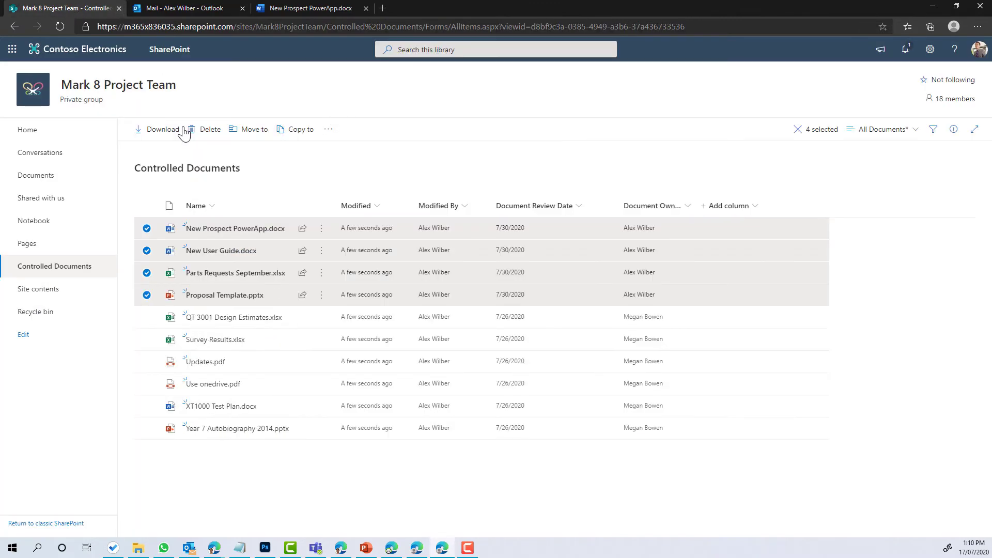
pyautogui.click(275, 188)
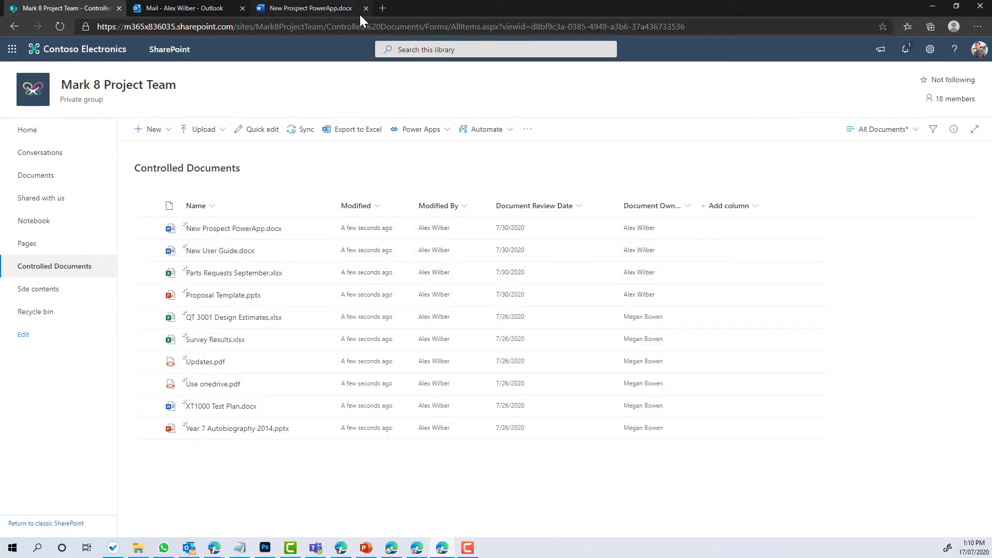
# Switch to Power Automate and open the "Get an email reminder for COntrolled Doc" flow for editing.
pyautogui.click(12, 49)
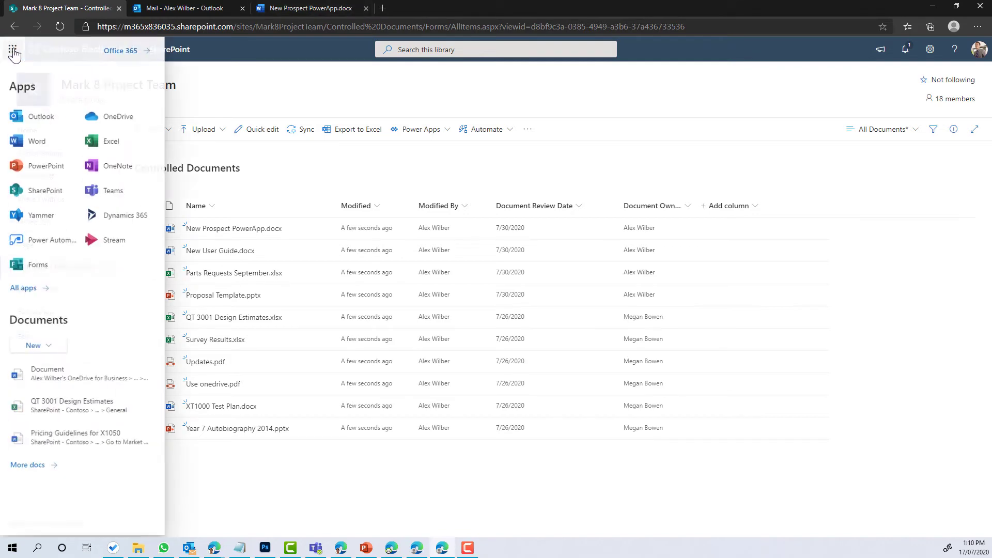
pyautogui.click(45, 247)
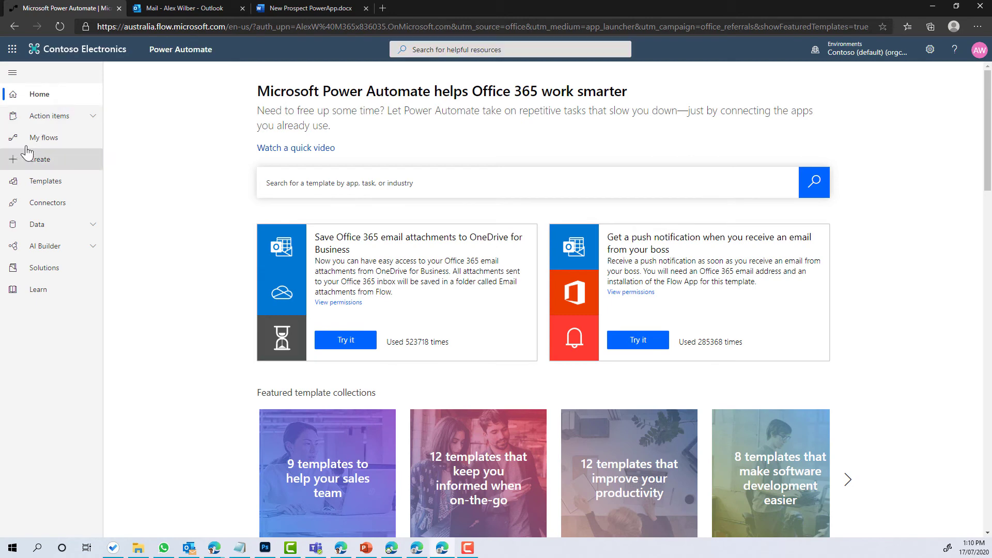
pyautogui.click(35, 139)
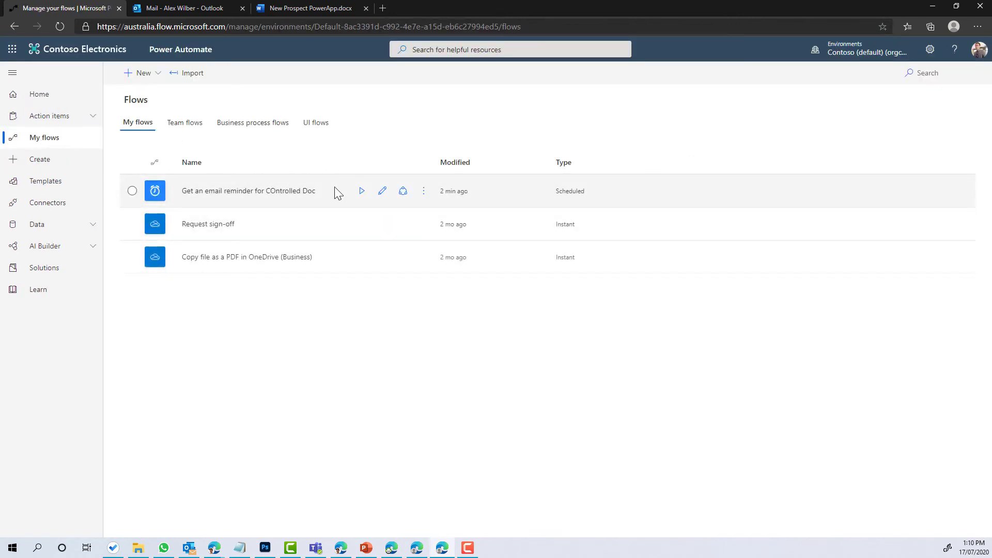
pyautogui.click(383, 192)
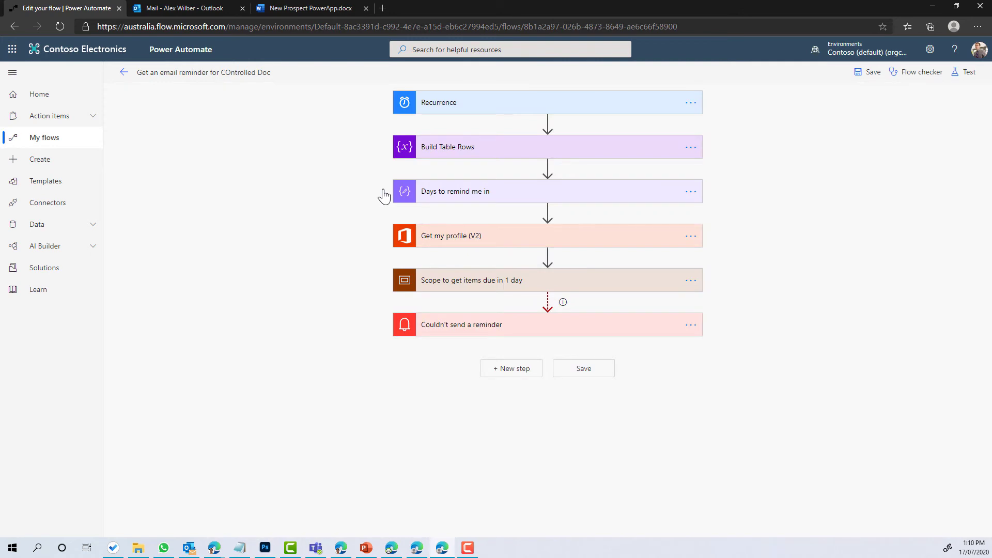
# Open the Recurrence trigger's settings and show its advanced options to examine the schedule.
pyautogui.click(485, 107)
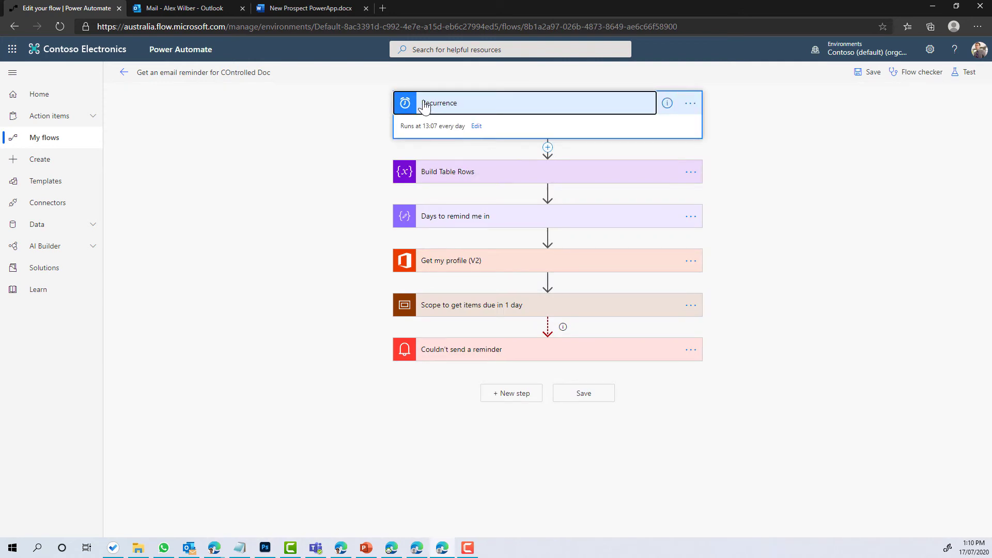
pyautogui.click(476, 127)
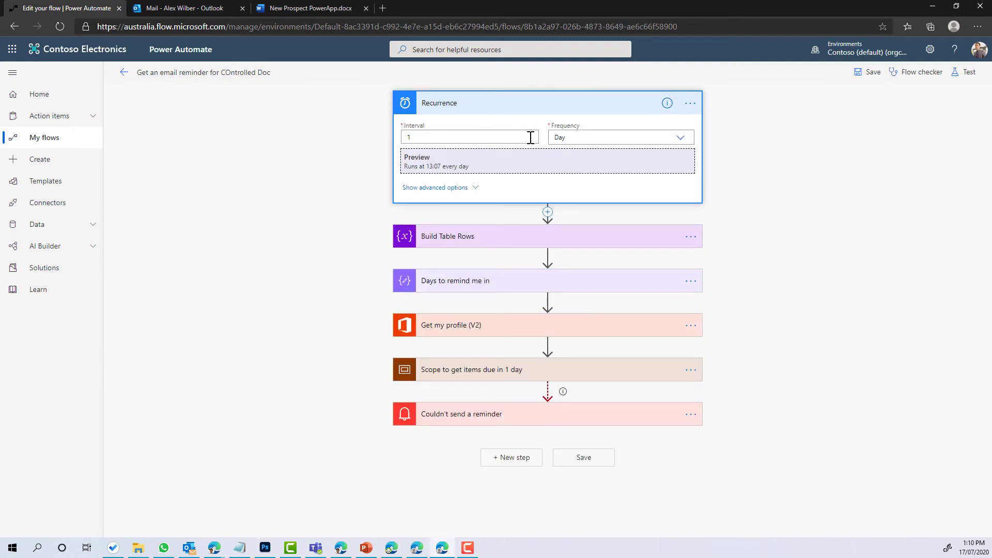
pyautogui.moveTo(427, 166); pyautogui.dragTo(453, 166)
pyautogui.click(450, 188)
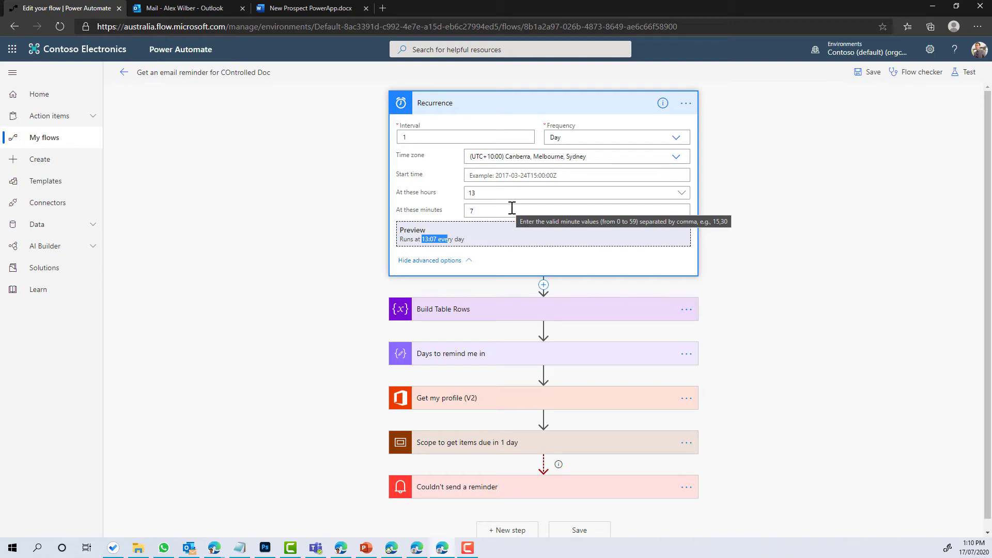
# Expand the "Days to remind me in" action and compare its Inputs value with the reminder email in Outlook.
pyautogui.scroll(-2, 550, 335)
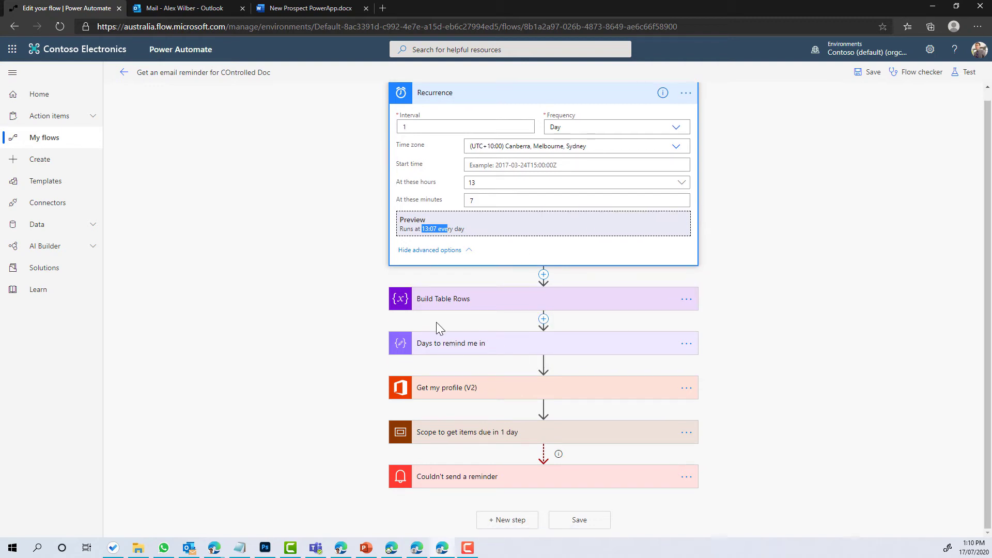
pyautogui.click(443, 345)
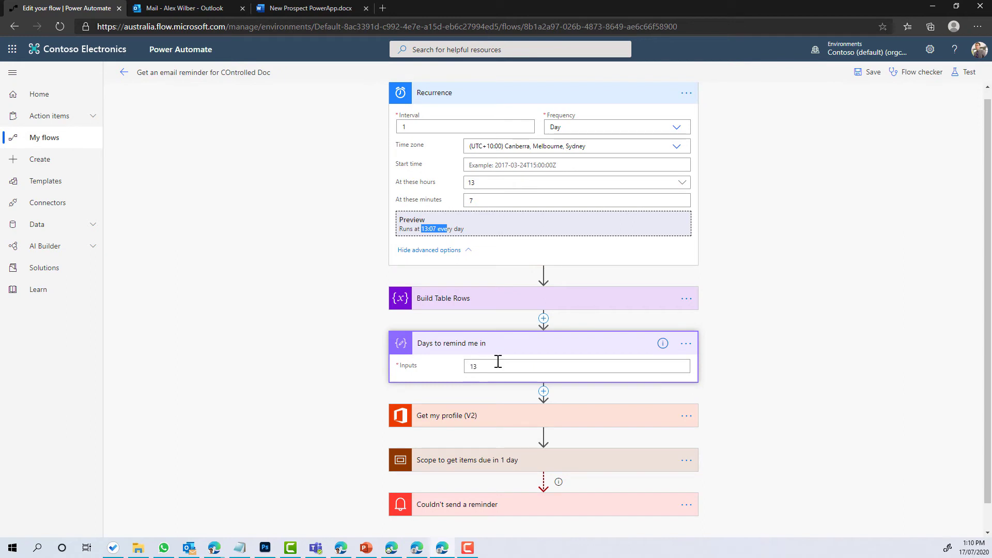
pyautogui.click(485, 364)
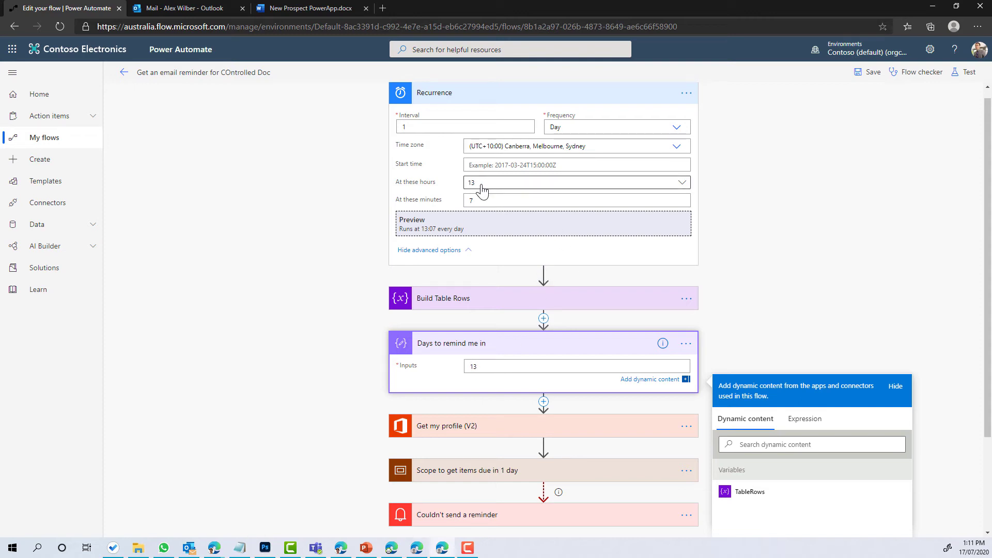
pyautogui.click(206, 11)
pyautogui.click(101, 12)
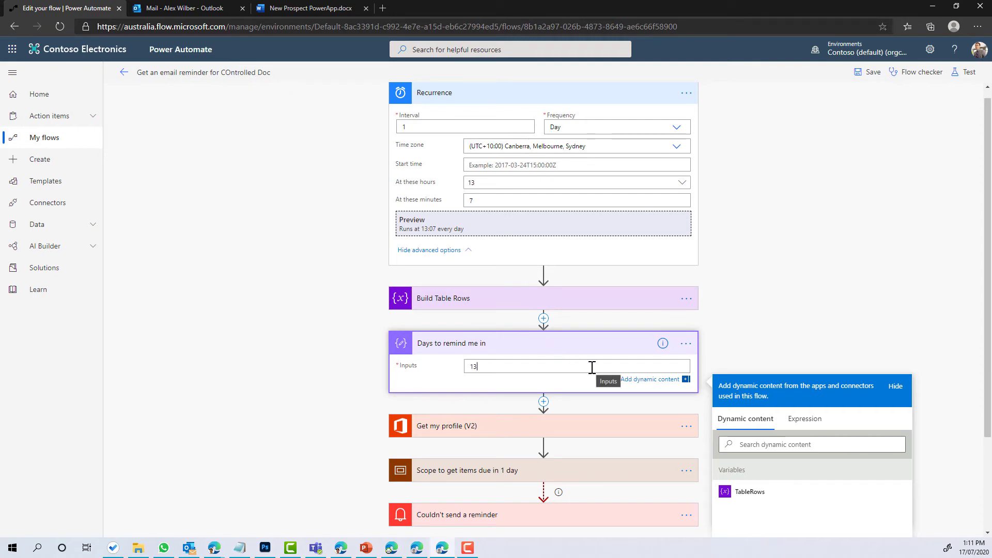
pyautogui.click(207, 10)
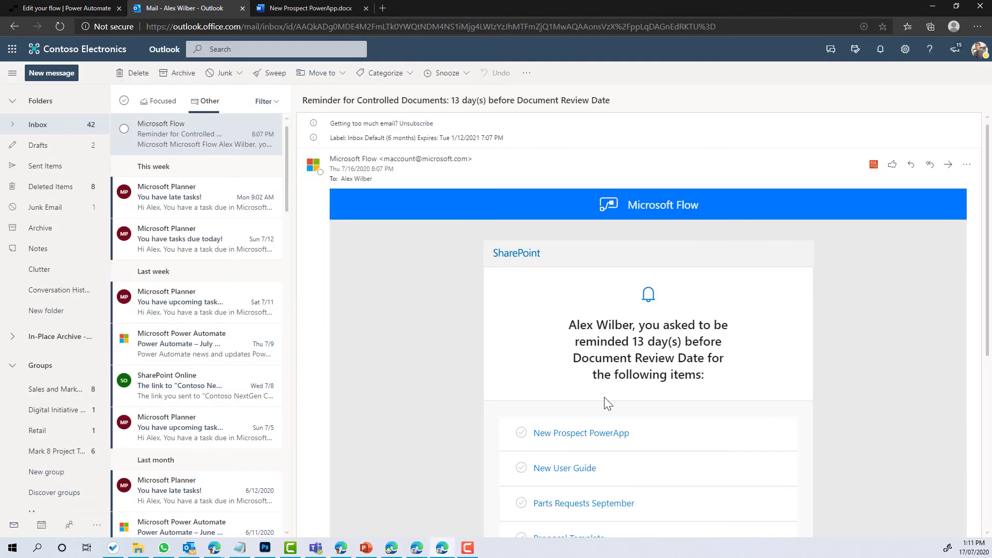
# Check the documents listed in the reminder email and open the Mark 8 Project Team's Controlled Documents library in a new browser tab.
pyautogui.scroll(-2, 613, 357)
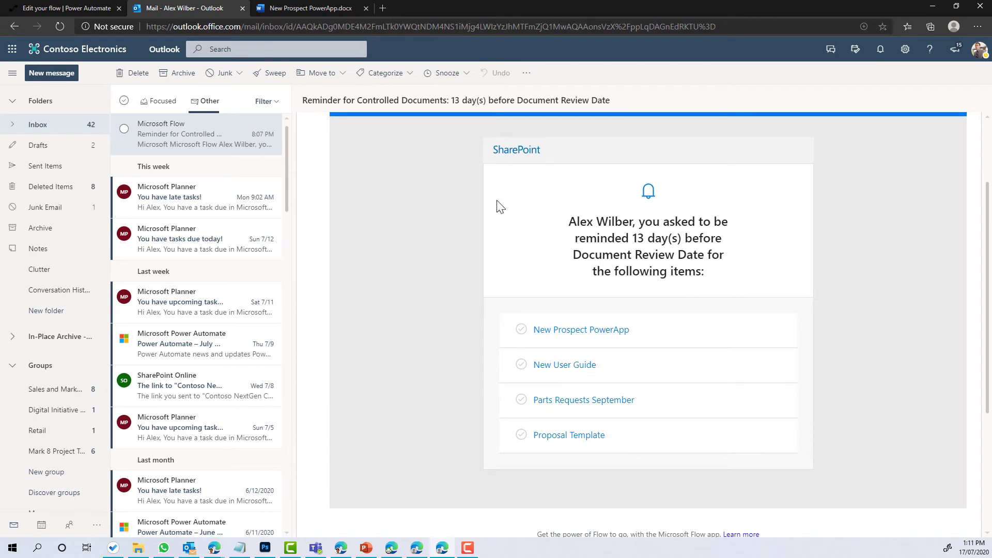
pyautogui.click(82, 5)
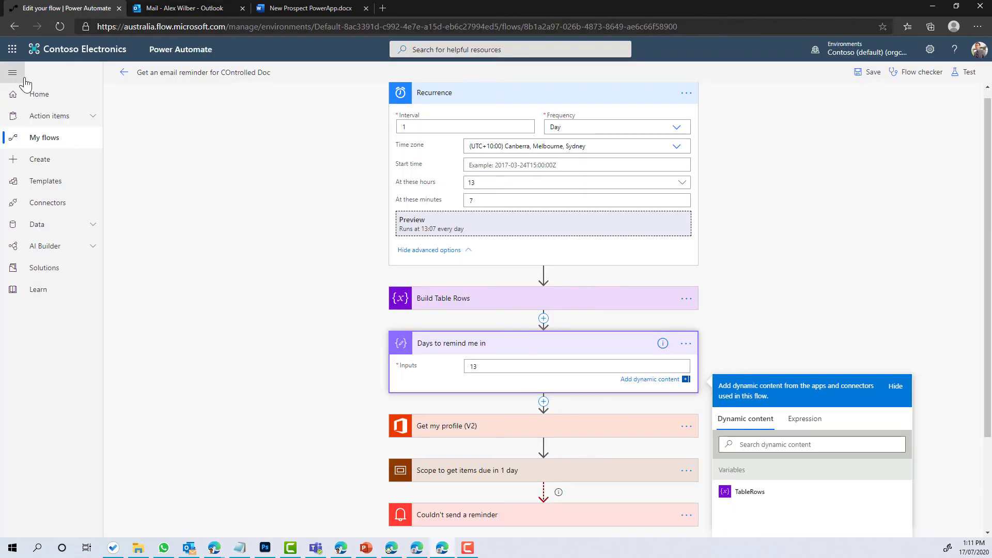
pyautogui.click(383, 7)
pyautogui.write('mar')
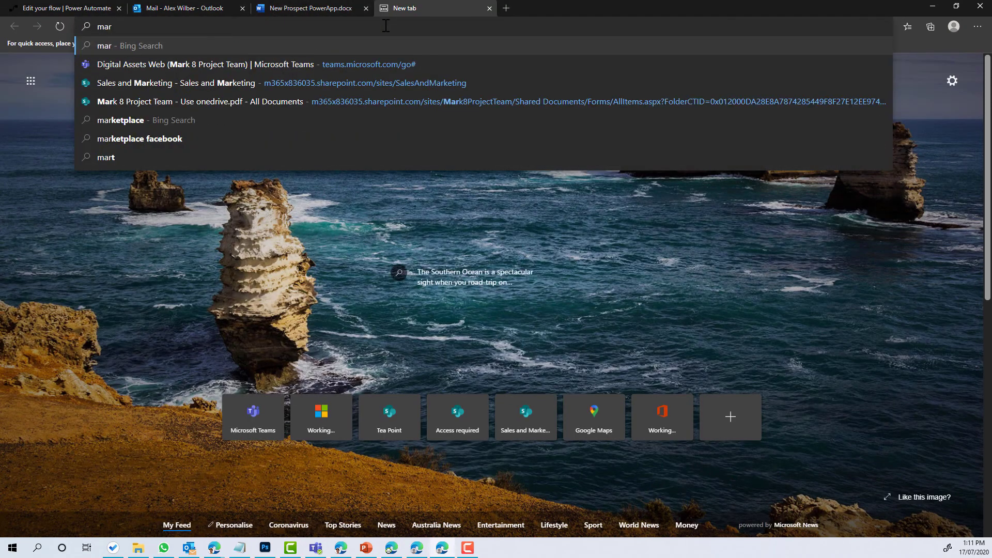
pyautogui.click(463, 101)
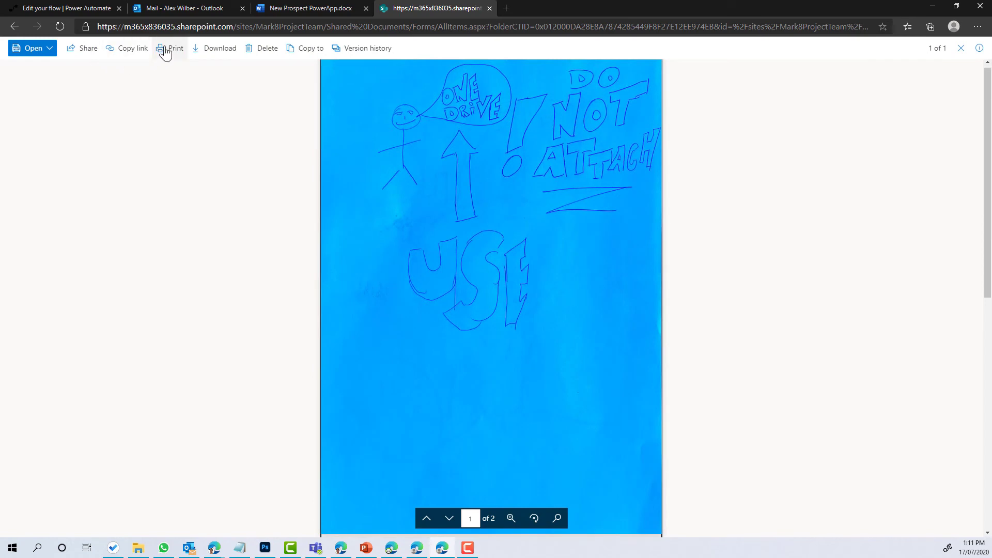
pyautogui.click(960, 49)
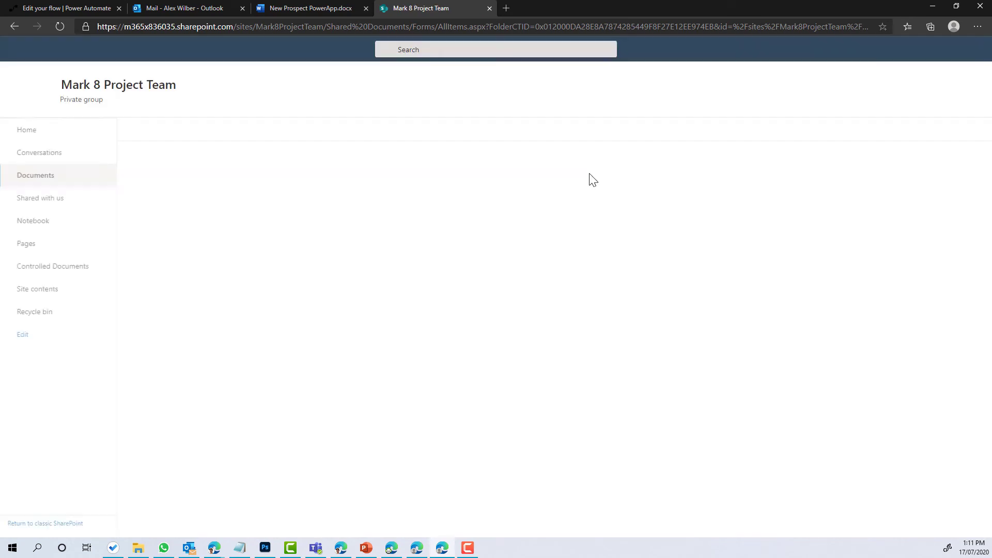
pyautogui.click(58, 265)
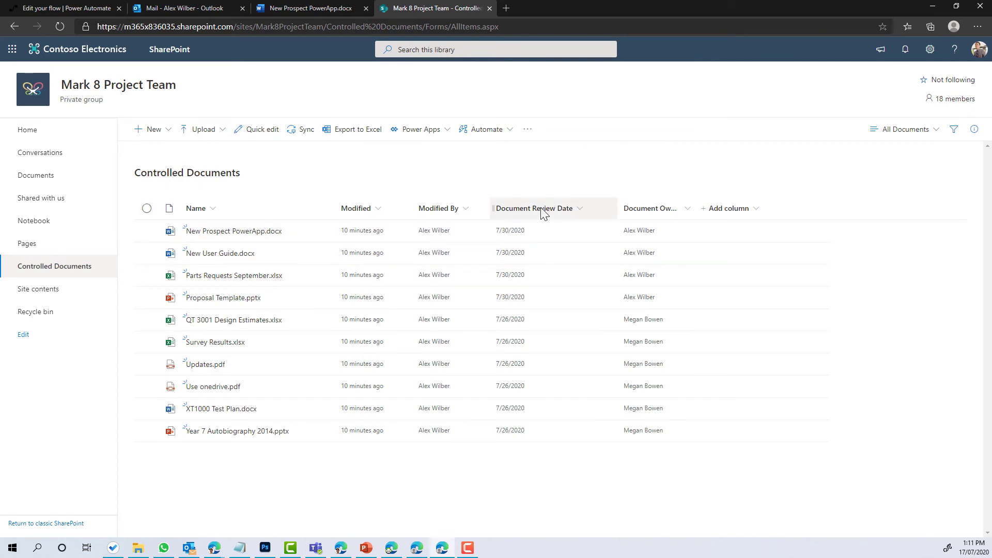
# Examine the library's Set a reminder option for the Document Review Date column and dismiss it.
pyautogui.click(488, 129)
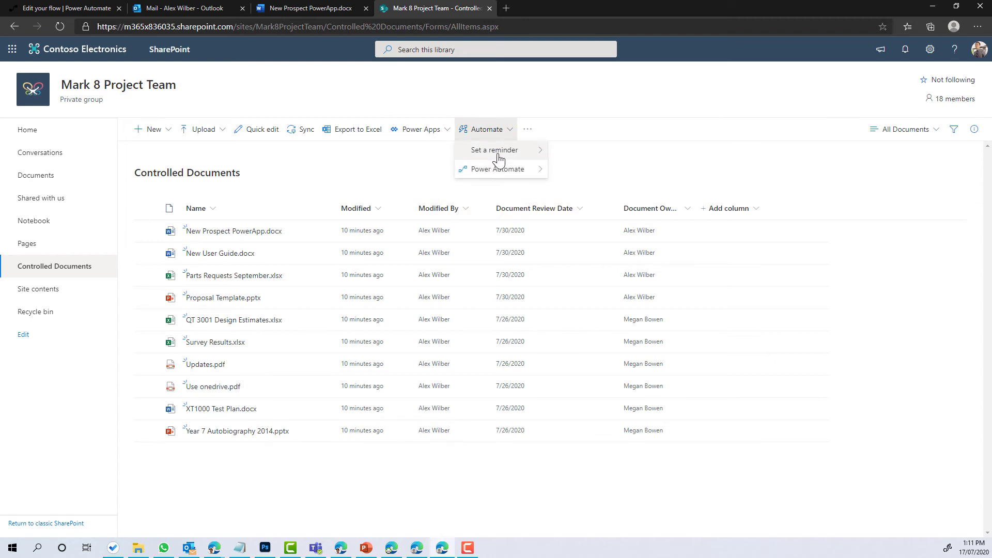
pyautogui.moveTo(540, 156)
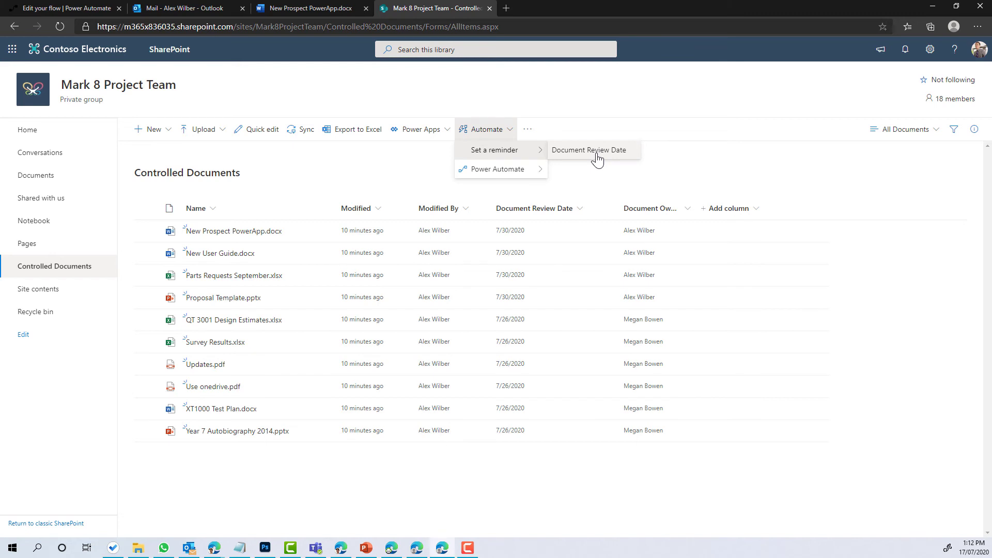
pyautogui.click(631, 182)
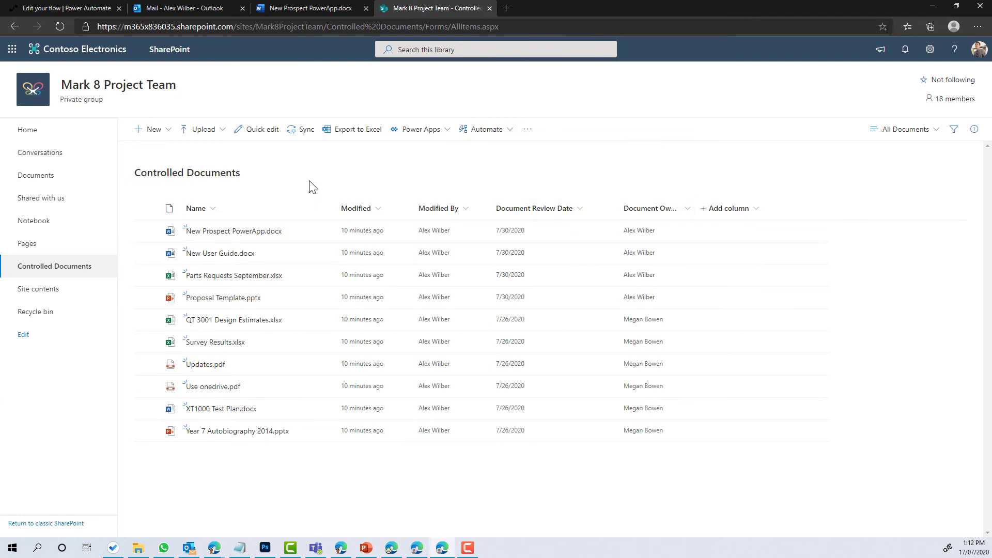
# Widen the Document Owner column and filter the library to show only the first listed owner's documents.
pyautogui.moveTo(696, 210); pyautogui.dragTo(787, 210)
pyautogui.click(693, 209)
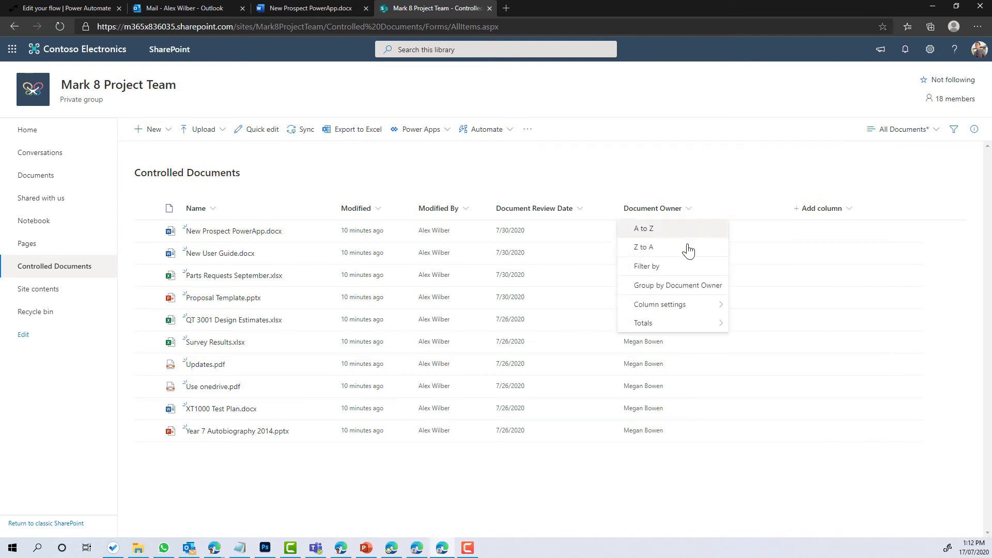
pyautogui.moveTo(661, 304)
pyautogui.click(648, 266)
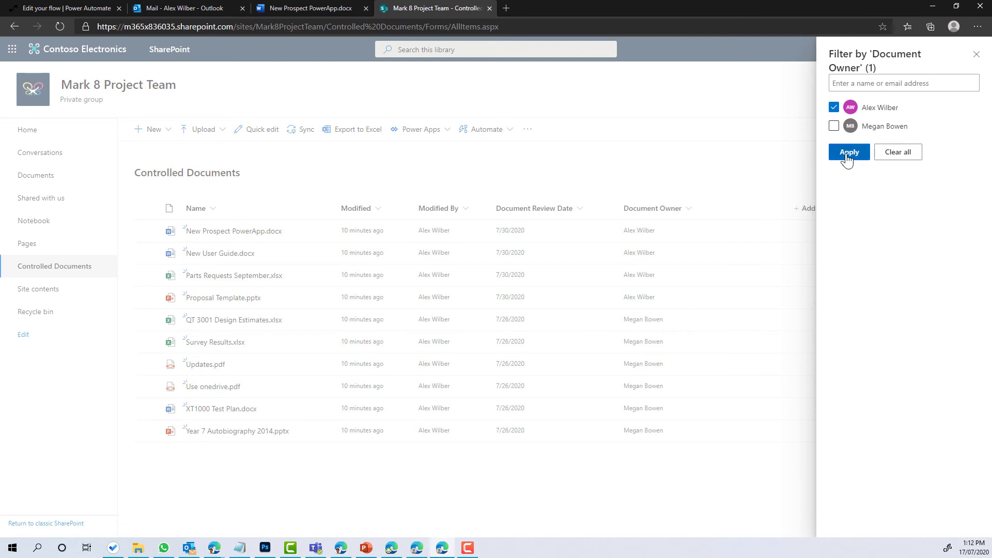
pyautogui.click(846, 156)
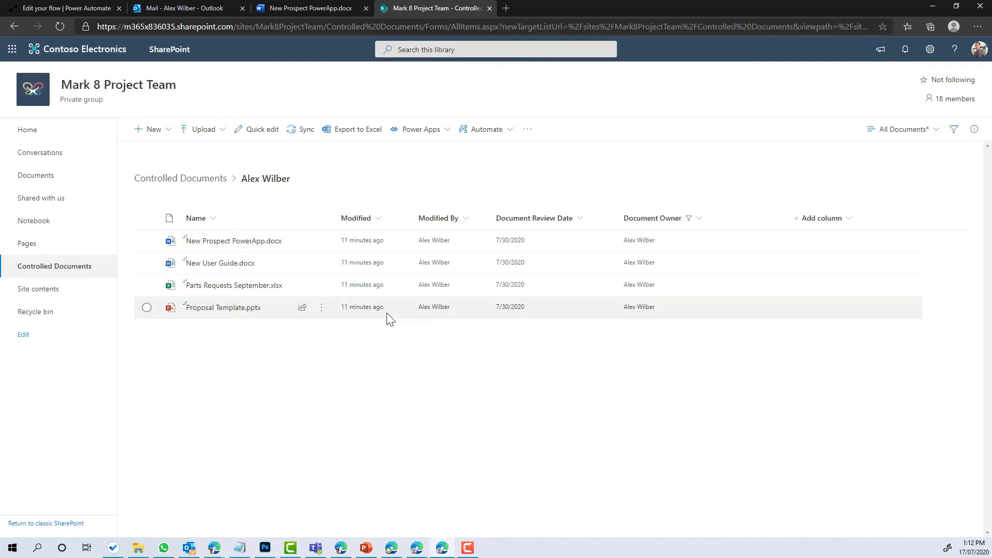
# Select all four filtered documents together and clear their selection.
pyautogui.click(146, 241)
pyautogui.click(147, 263)
pyautogui.click(147, 285)
pyautogui.click(146, 307)
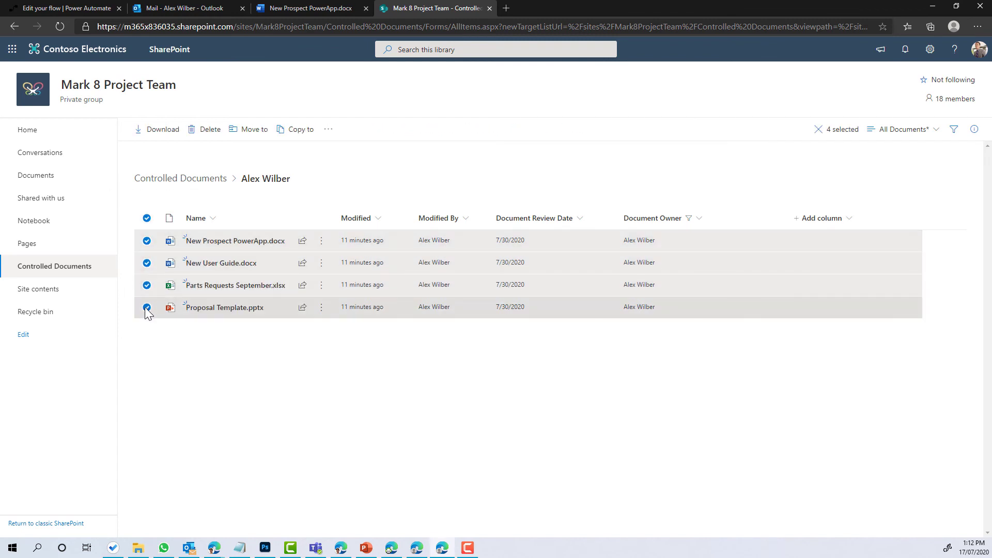
pyautogui.click(147, 308)
pyautogui.click(146, 285)
pyautogui.click(147, 263)
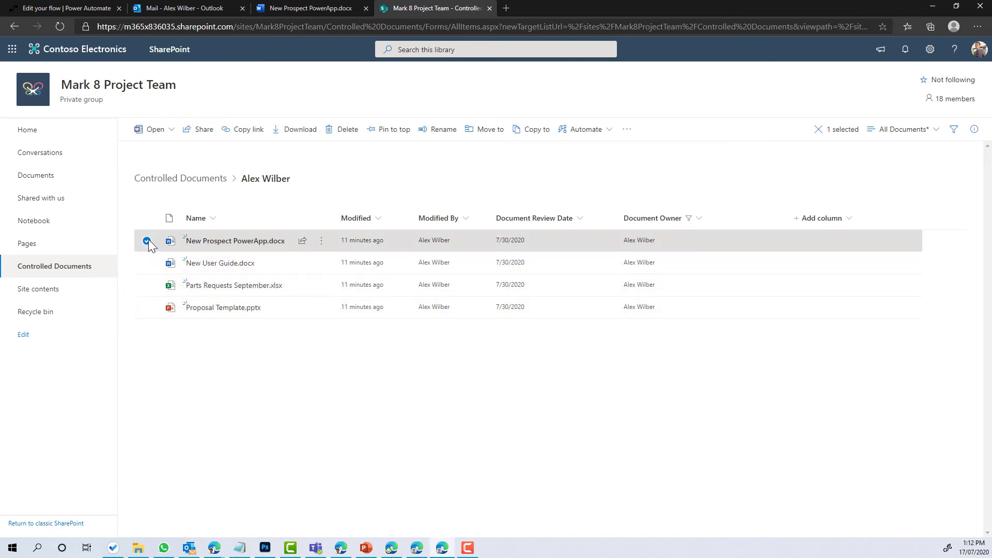
pyautogui.click(147, 241)
# Select New Prospect PowerApp.docx, start a Document Review Date reminder for it and accept the listed app connections.
pyautogui.click(148, 241)
pyautogui.click(599, 133)
pyautogui.moveTo(592, 170)
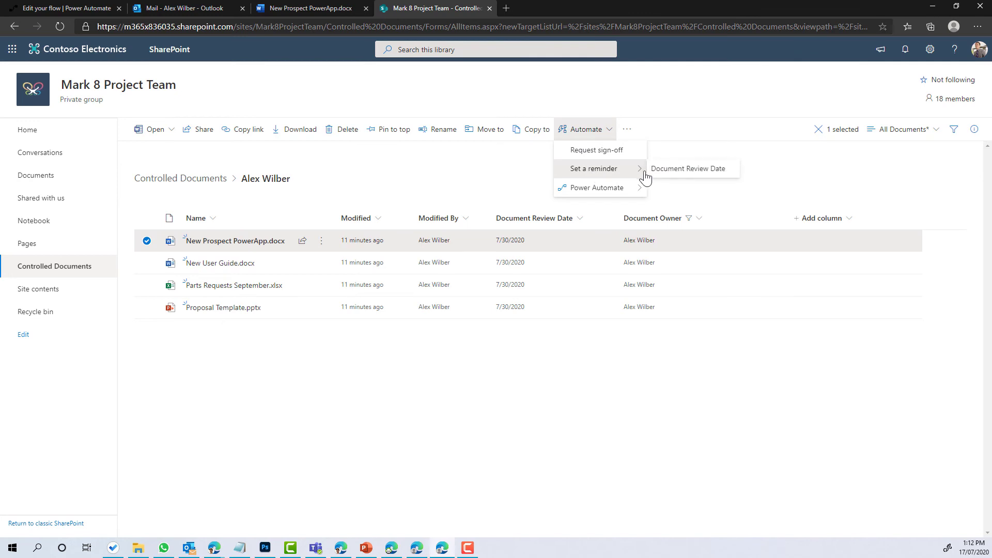
pyautogui.click(679, 170)
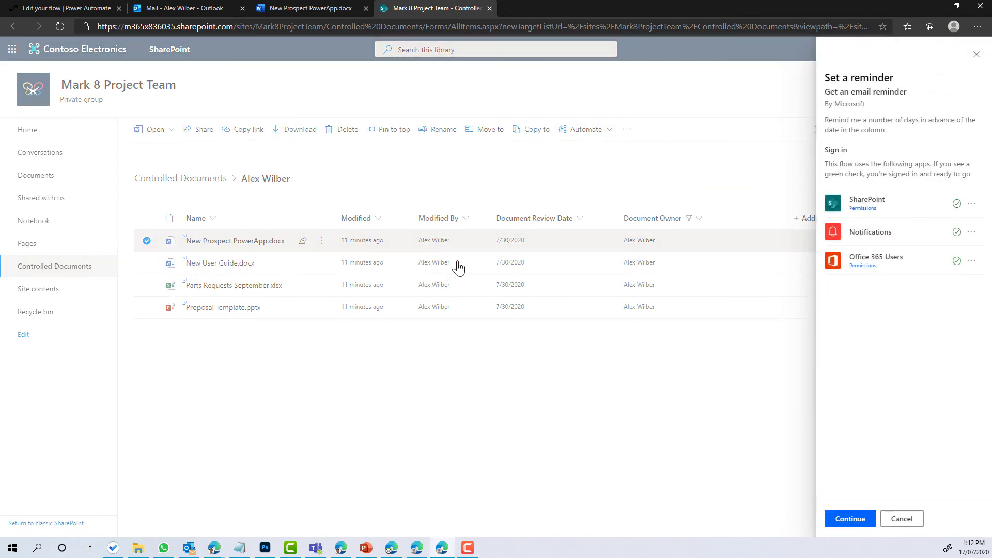
pyautogui.click(848, 518)
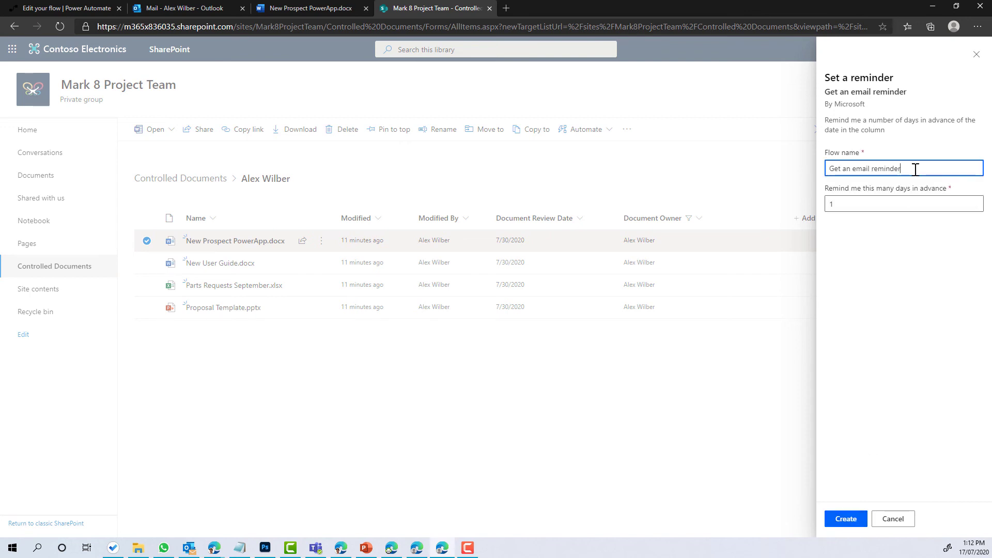
# Create the reminder flow named "Get an email reminder for Prosepect power App" with a reminder 30 days in advance.
pyautogui.write('for Prosepect powerApp')
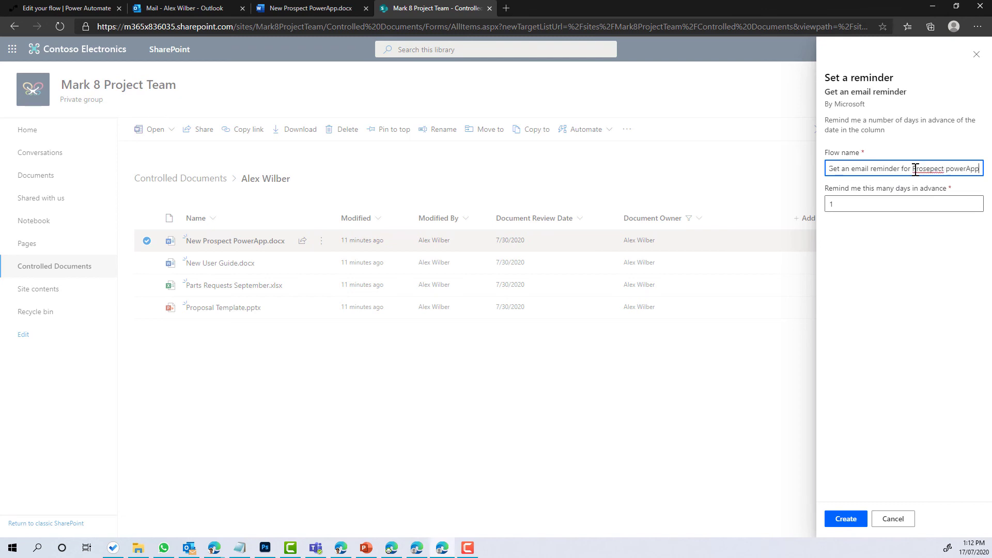
pyautogui.click(966, 170)
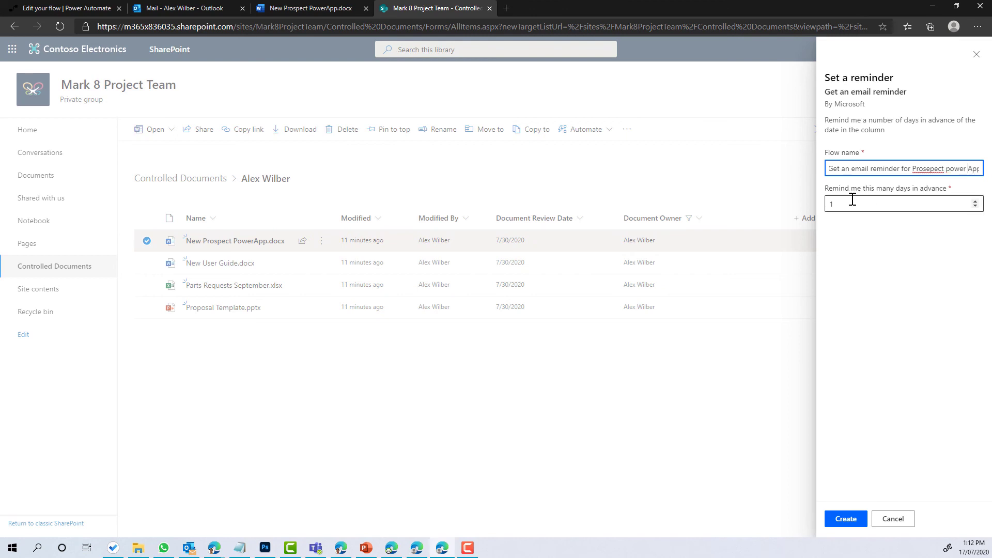
pyautogui.moveTo(849, 202); pyautogui.dragTo(810, 202)
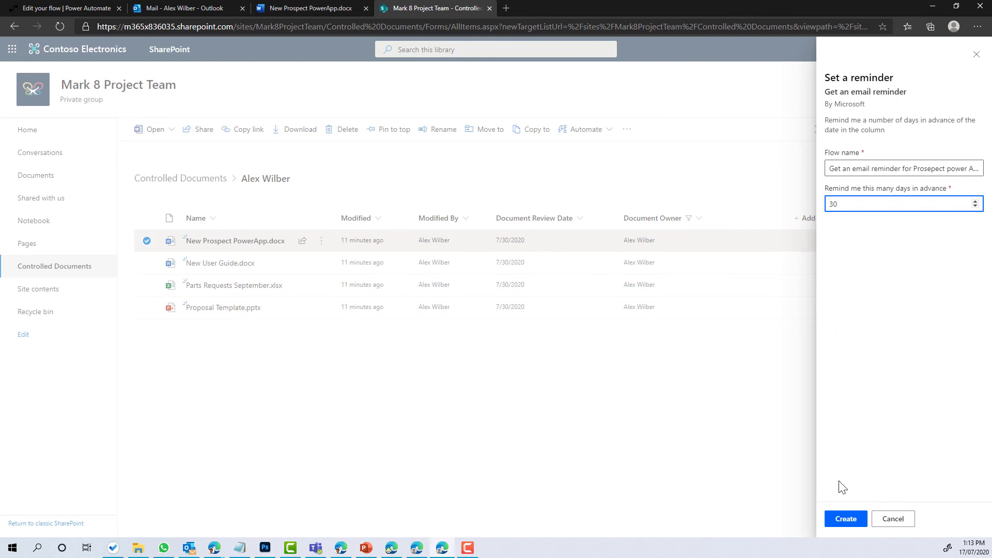
pyautogui.click(844, 520)
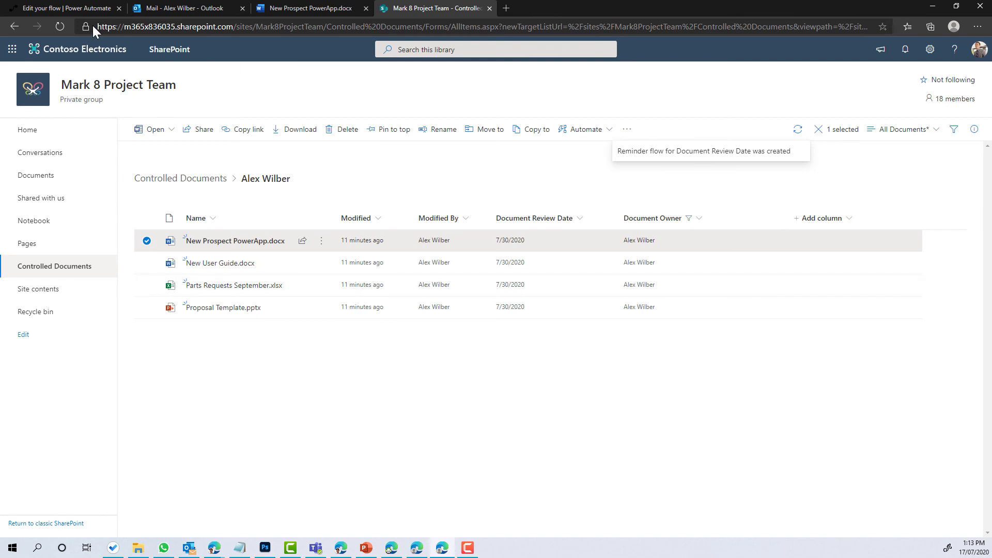
# Switch to Power Automate, refresh My flows and open the "Get an email reminder for Prosepect power App" flow for editing.
pyautogui.click(73, 8)
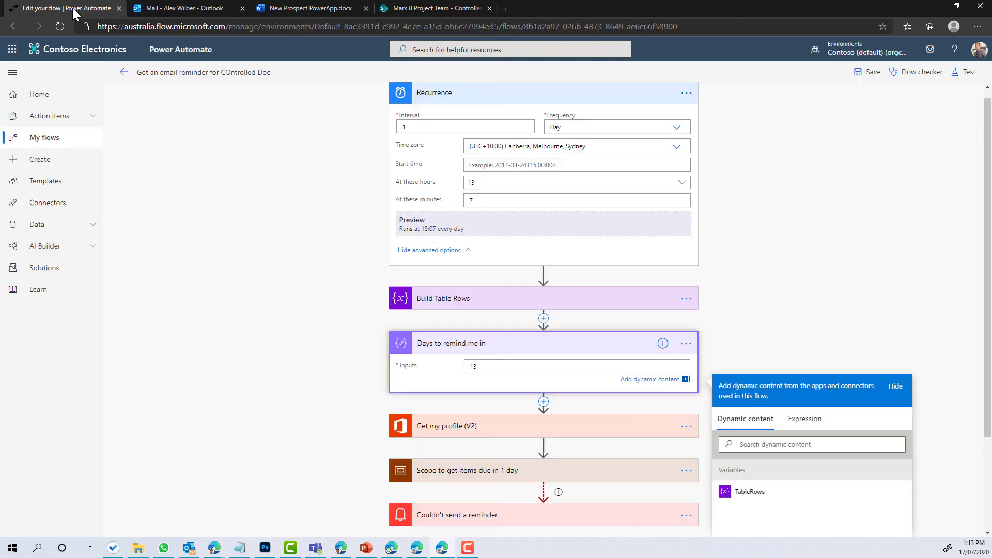
pyautogui.click(47, 142)
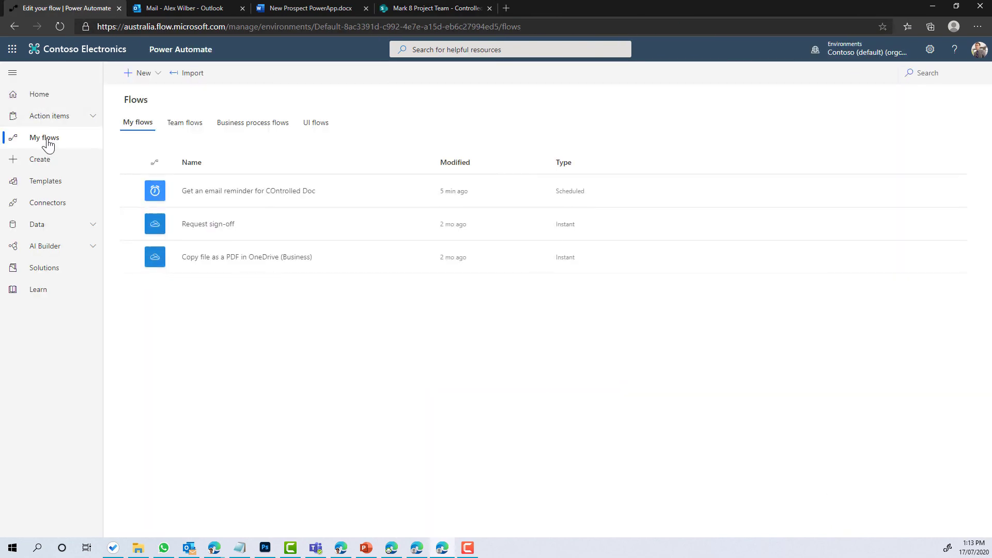
pyautogui.click(60, 25)
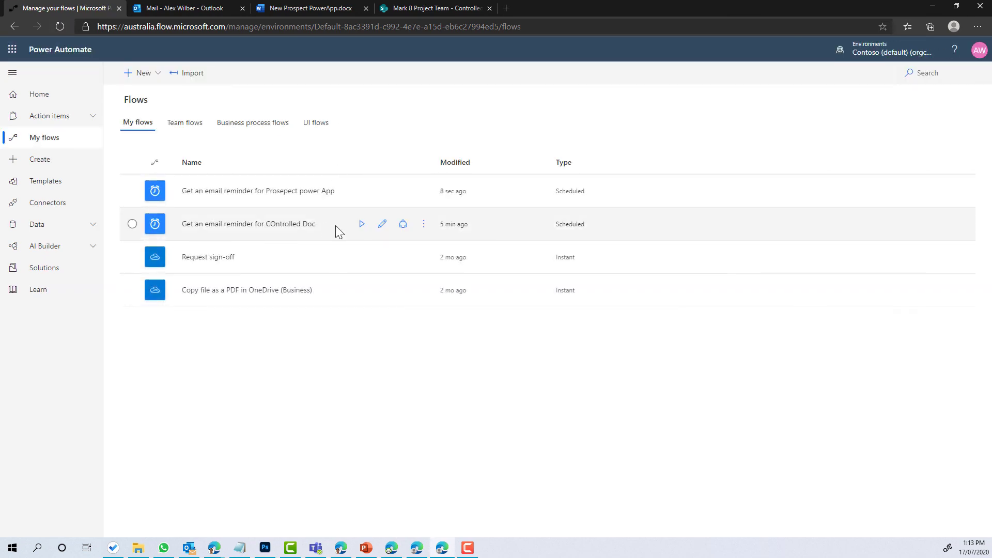
pyautogui.click(133, 191)
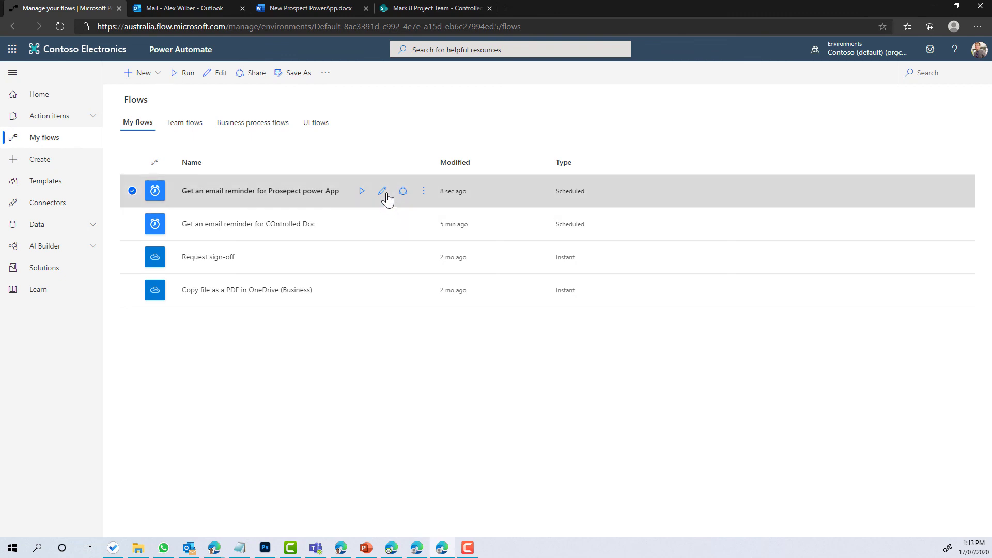
pyautogui.click(383, 194)
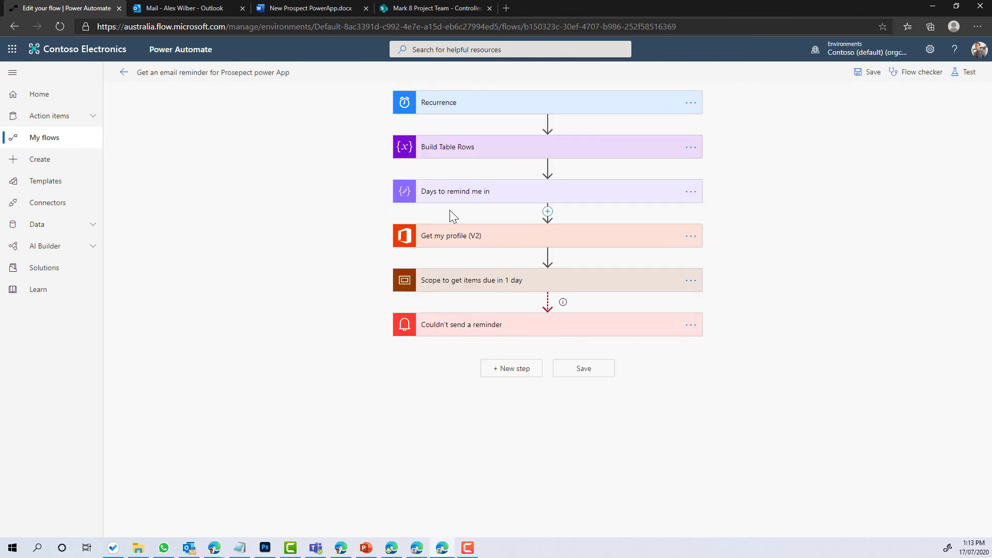